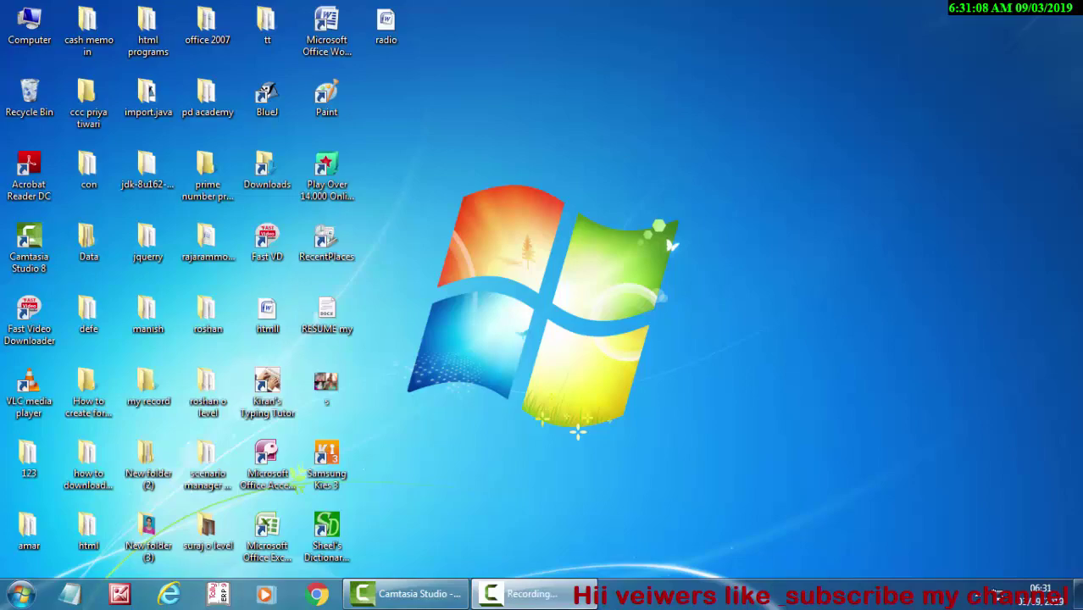
# Launch Access, create the blank database Database44, and open Table1 in Design View
pyautogui.doubleClick(270, 473)
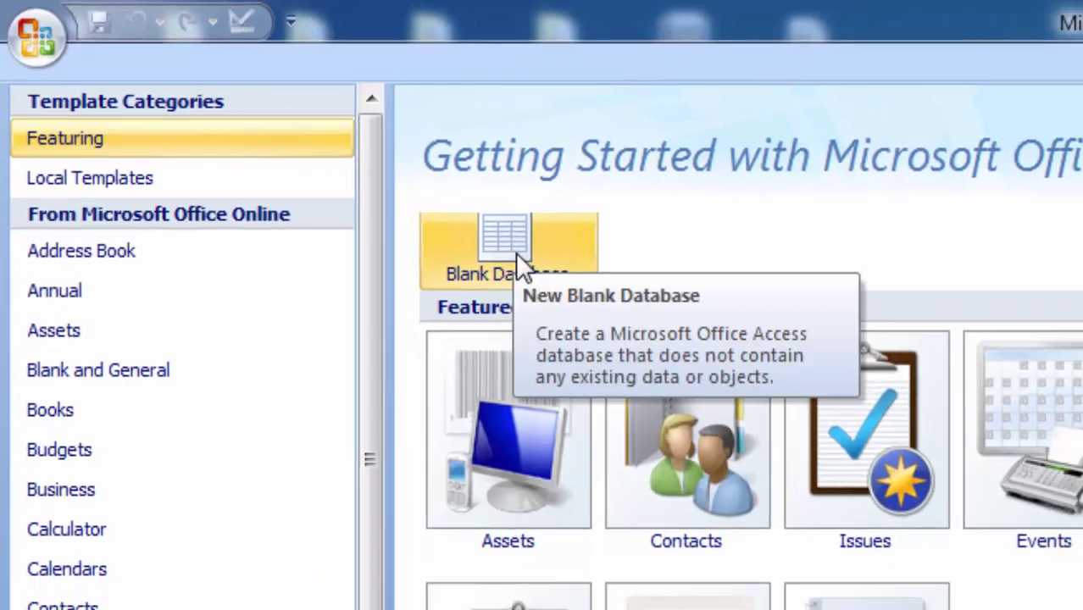
pyautogui.click(541, 254)
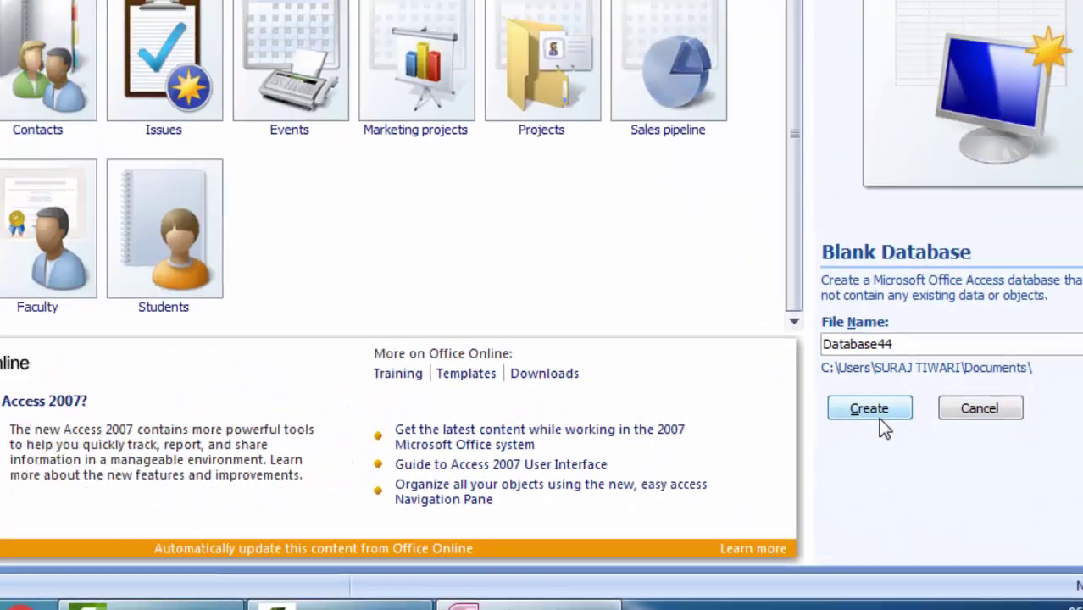
pyautogui.click(854, 393)
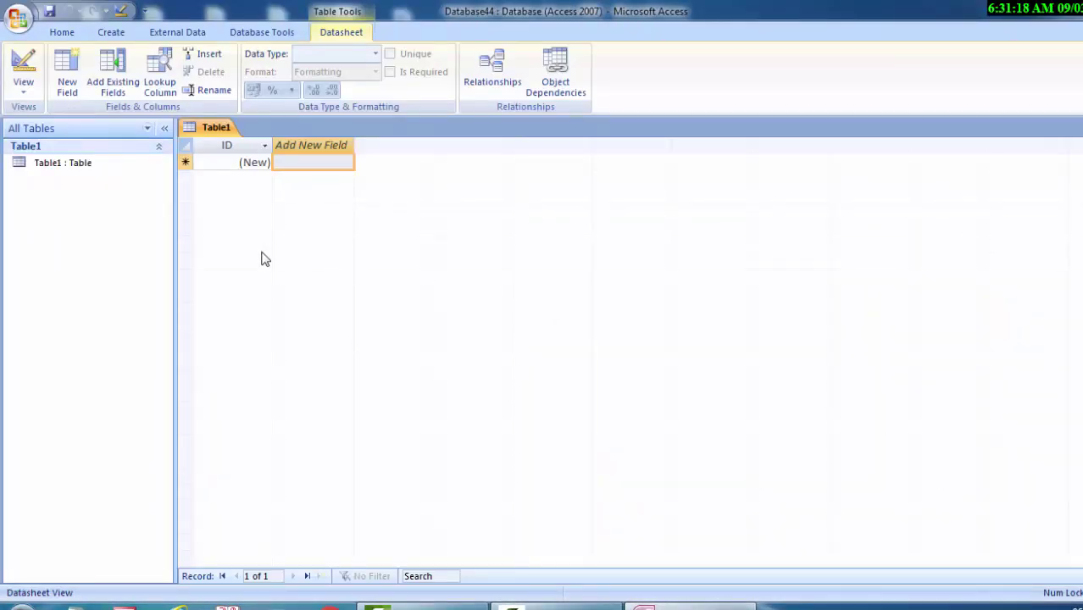
pyautogui.click(13, 91)
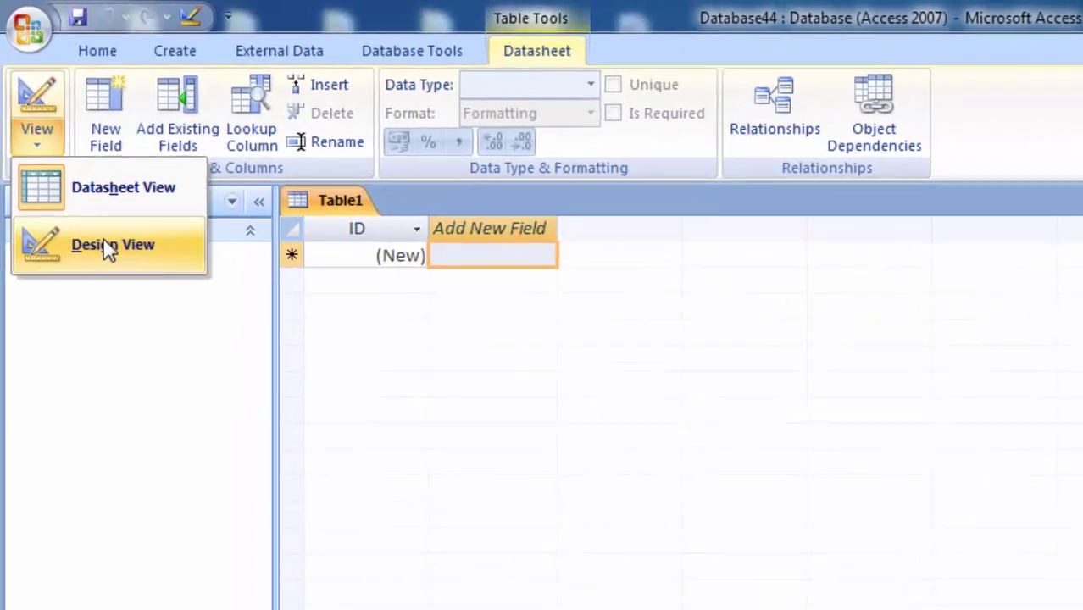
pyautogui.click(92, 198)
# Save the table as Table1 and add a Name of Car field of type Text
pyautogui.click(892, 403)
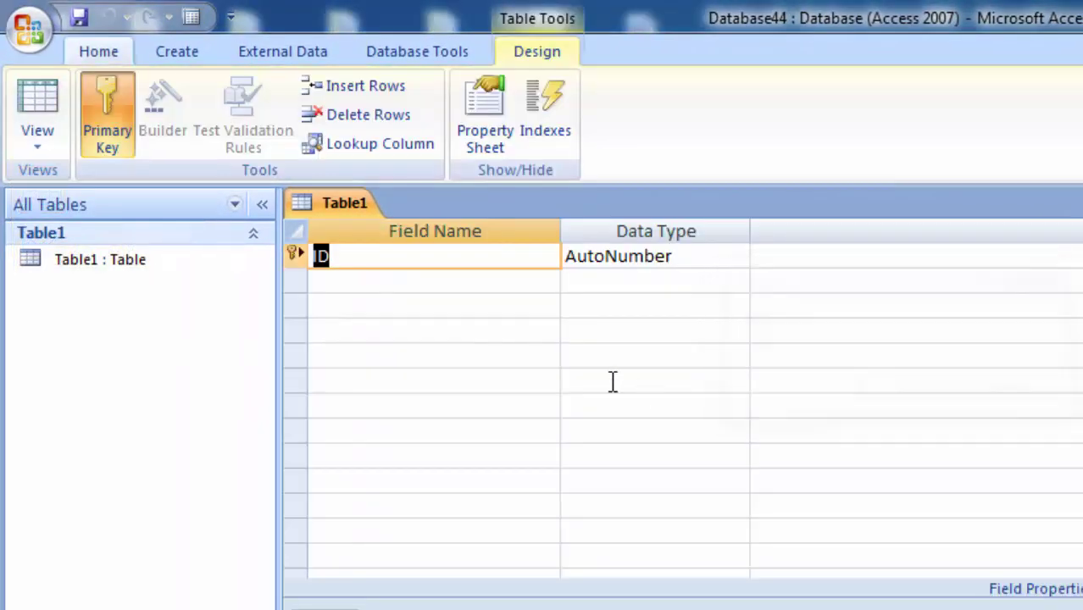
pyautogui.click(336, 284)
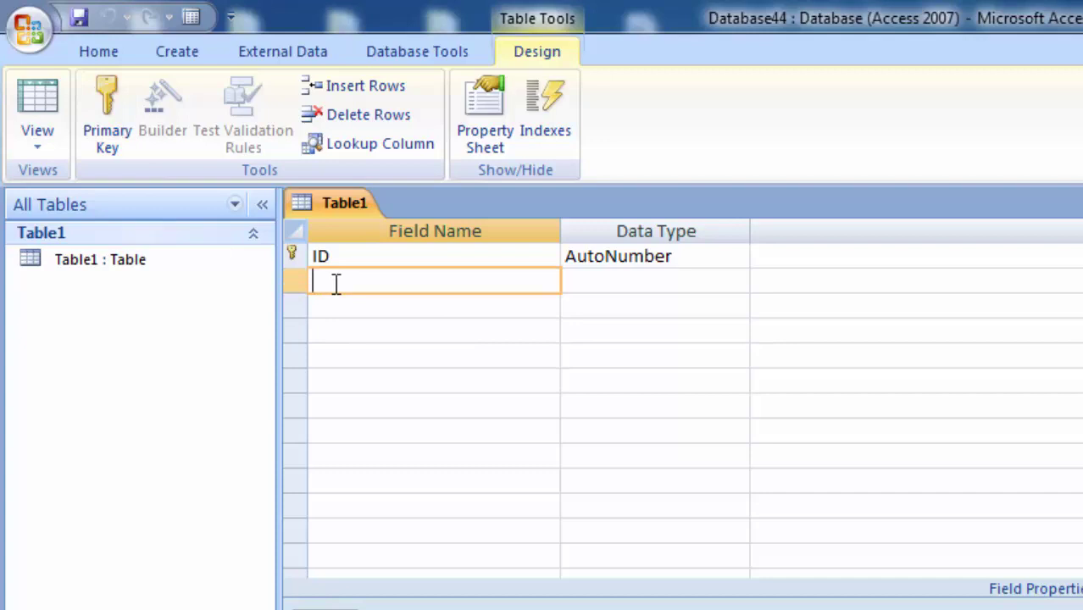
pyautogui.write('Name ')
pyautogui.write('of C')
pyautogui.write('ar')
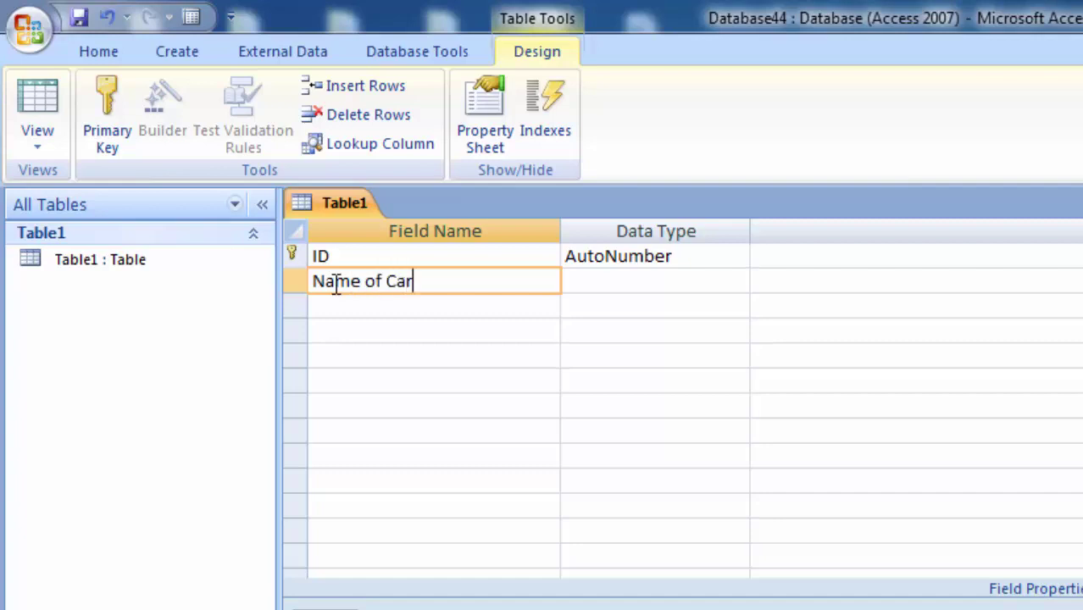
pyautogui.click(685, 282)
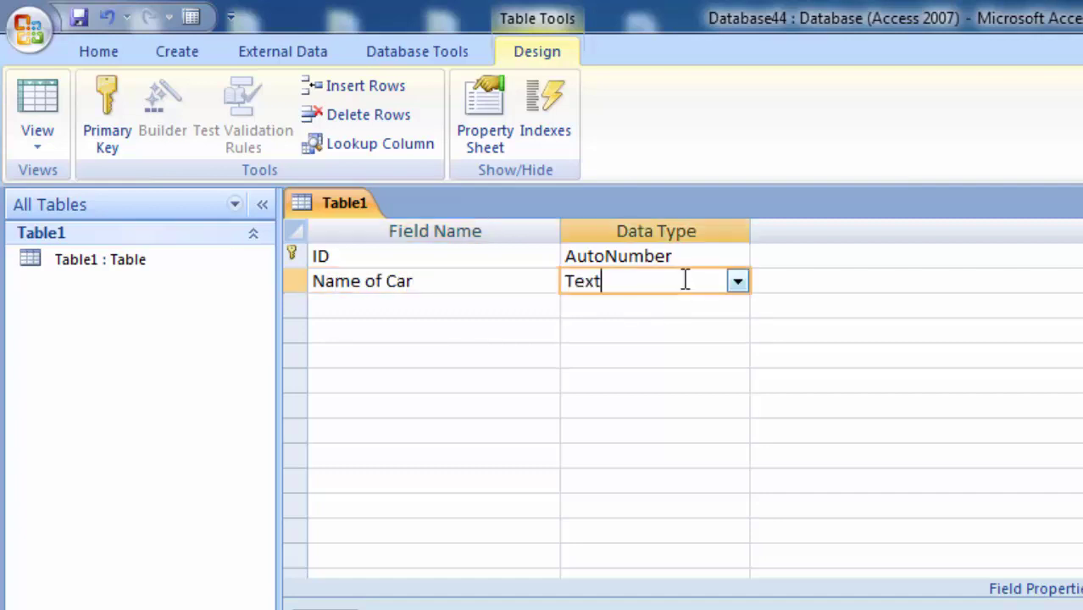
# Add a Price field with the Number data type
pyautogui.click(363, 304)
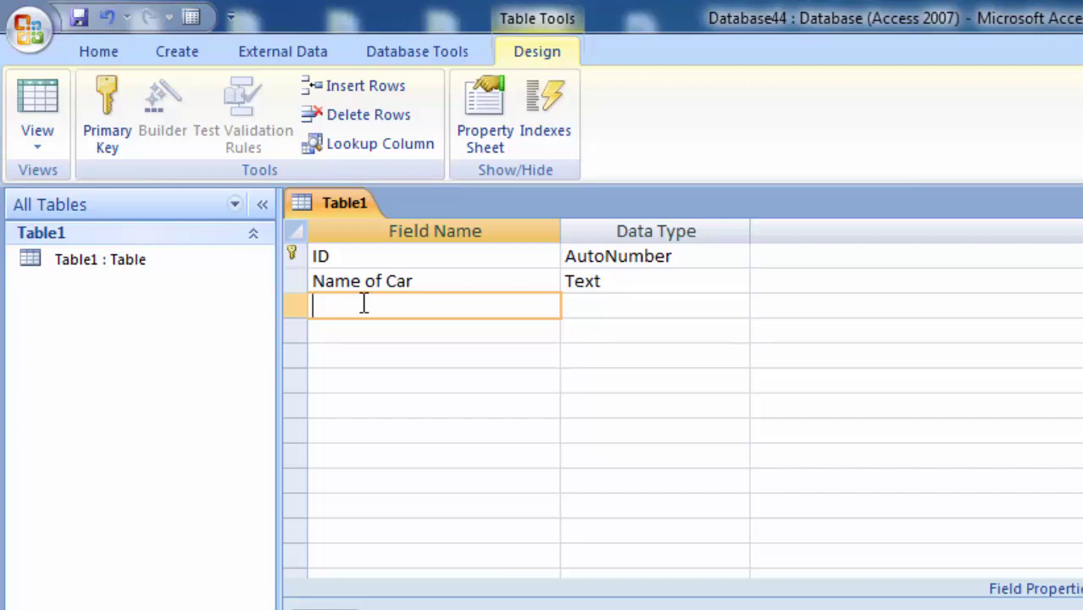
pyautogui.write('Pric')
pyautogui.write('e')
pyautogui.click(593, 310)
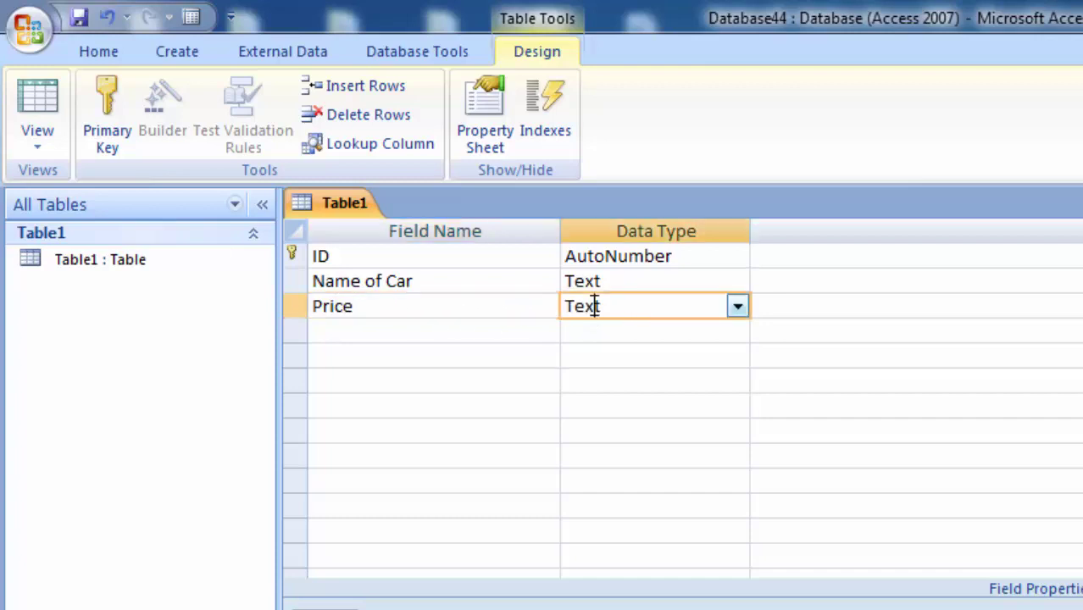
pyautogui.click(737, 308)
pyautogui.click(634, 378)
pyautogui.click(357, 330)
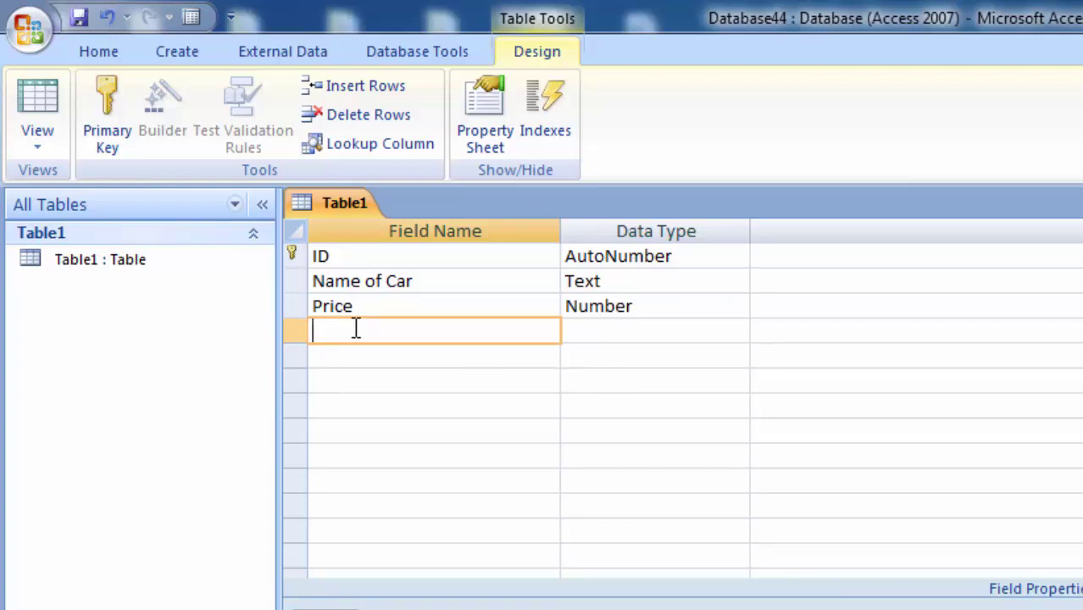
# Add a Date of Purchasing field with the Date/Time data type
pyautogui.write('Date of ')
pyautogui.write('Pur')
pyautogui.write('chasi')
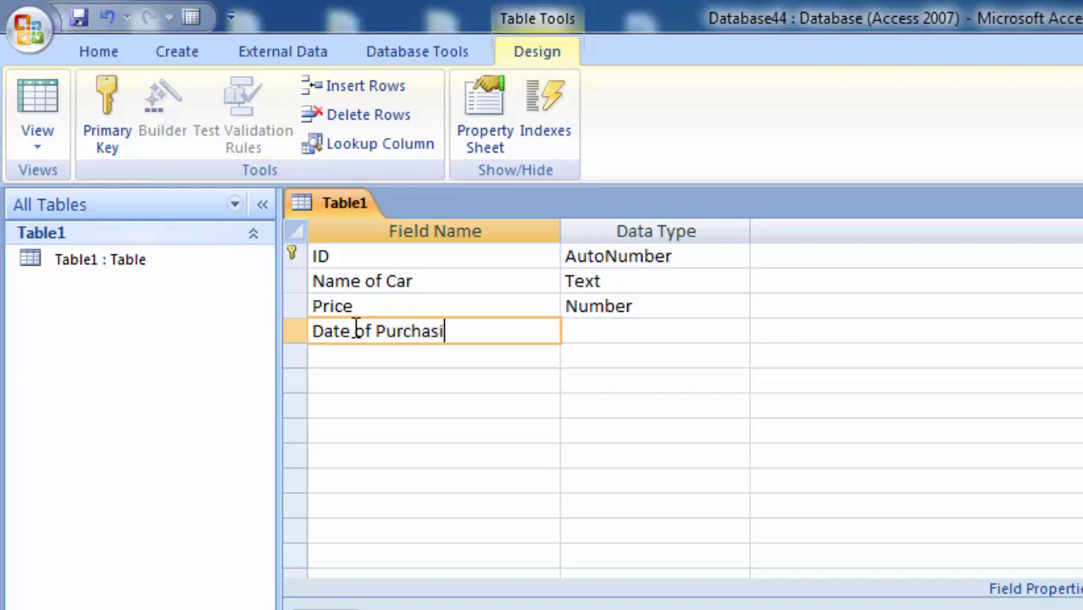
pyautogui.write('ng')
pyautogui.click(624, 333)
pyautogui.click(738, 334)
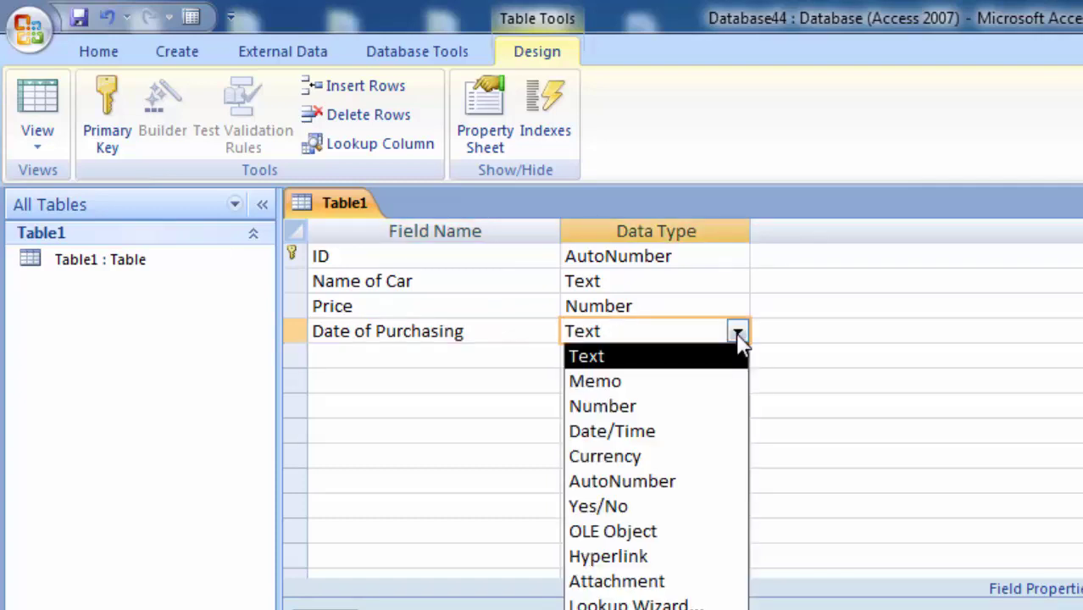
pyautogui.click(676, 432)
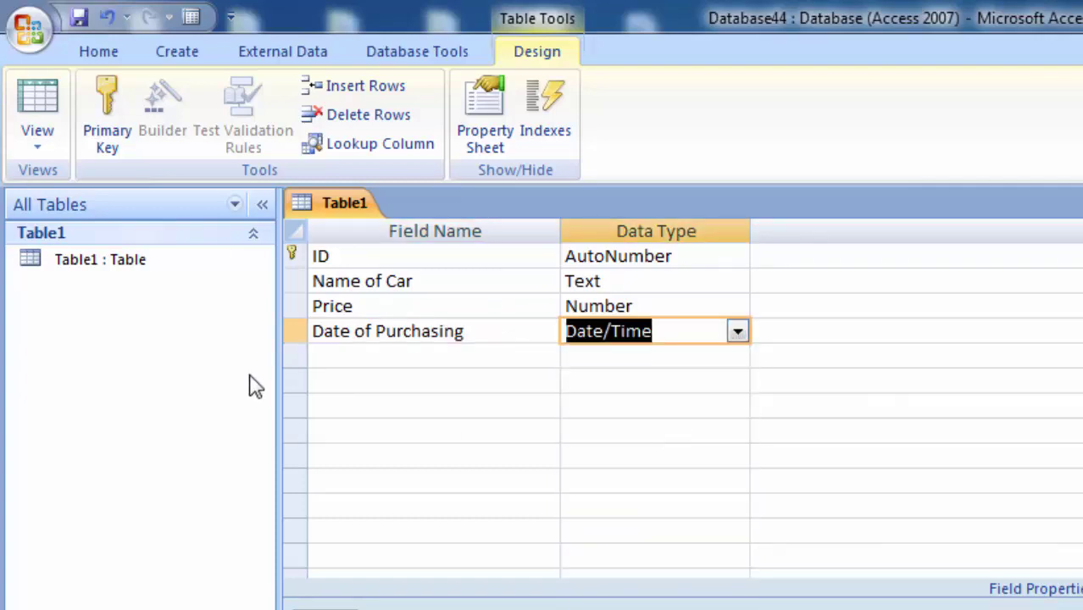
# Add a Service Date field with the Date/Time data type
pyautogui.click(333, 358)
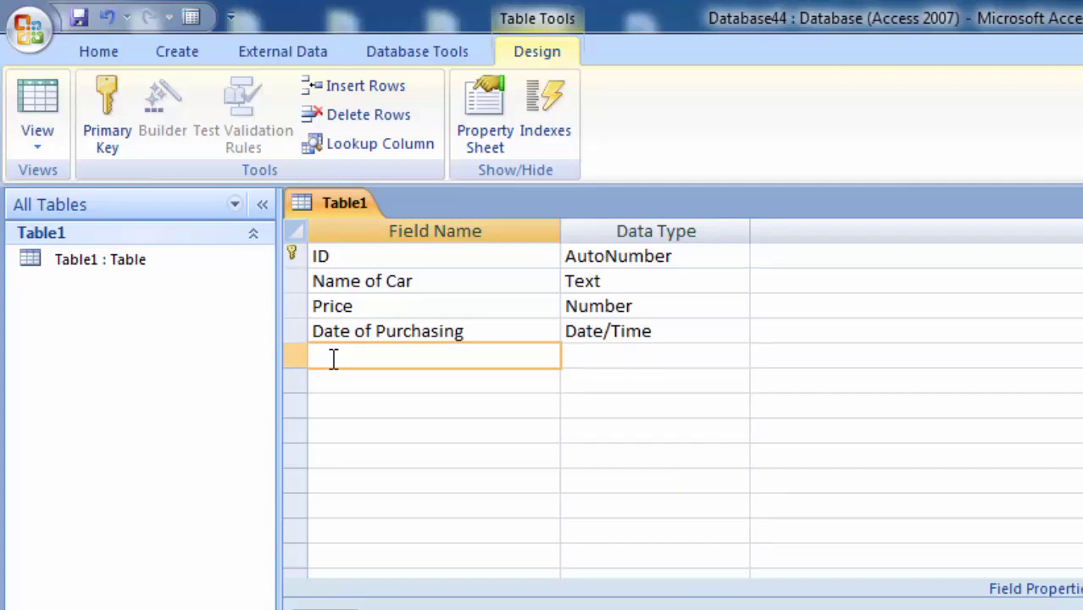
pyautogui.write('Servic')
pyautogui.write('e Da')
pyautogui.write('te')
pyautogui.click(601, 356)
pyautogui.click(738, 356)
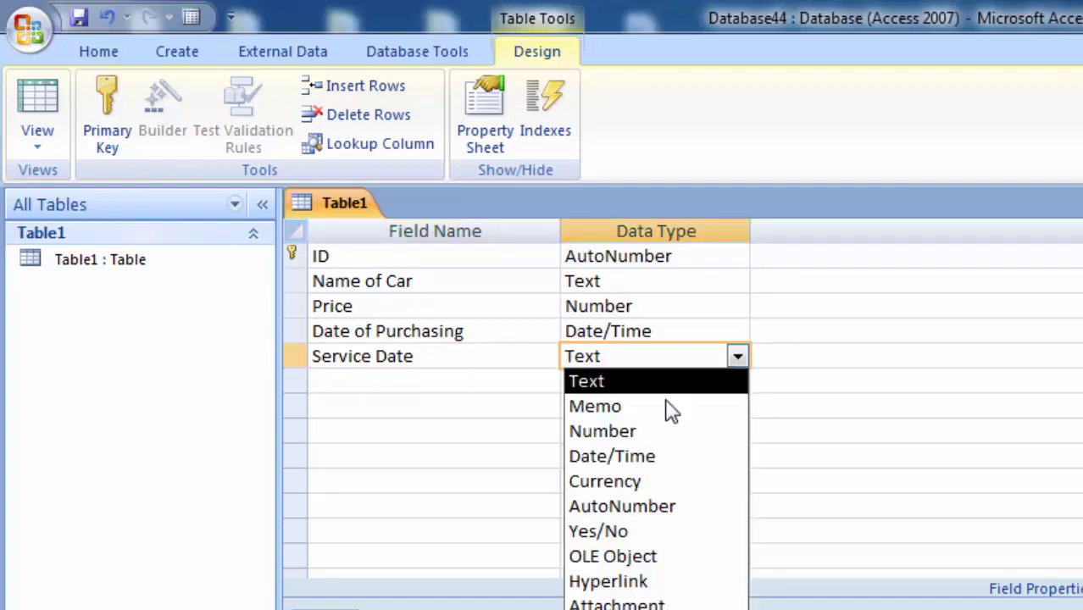
pyautogui.click(651, 455)
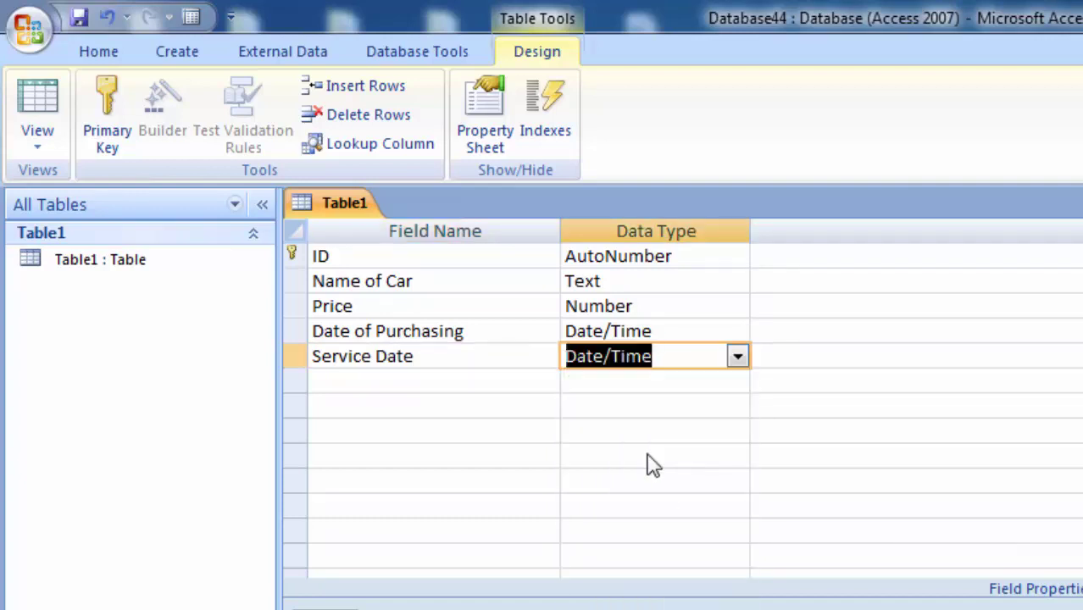
# Add a Discount field with the Number data type
pyautogui.click(352, 379)
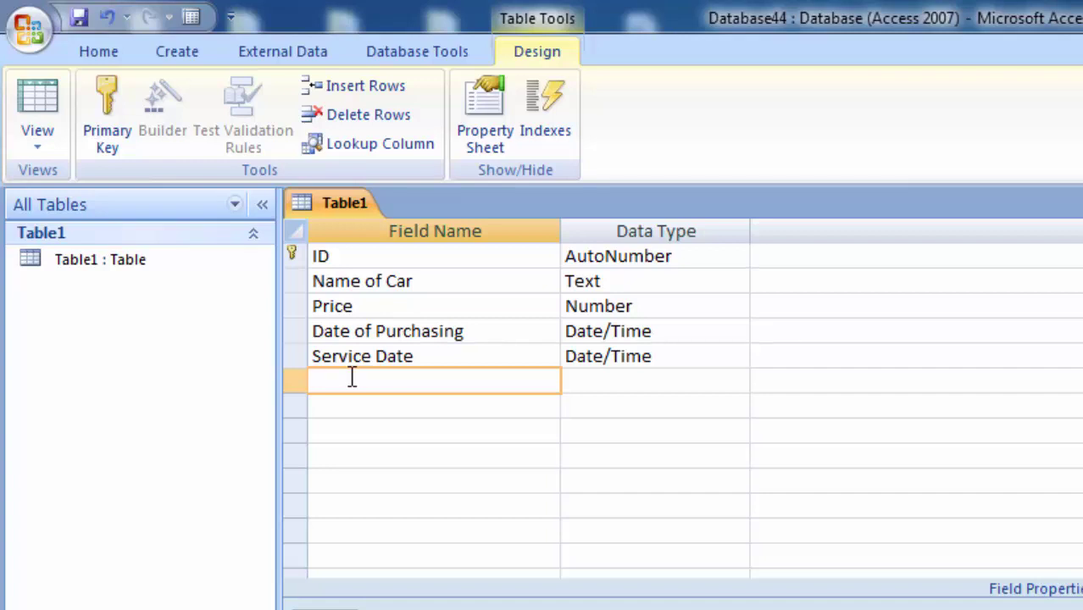
pyautogui.write('Disc')
pyautogui.write('ount')
pyautogui.click(590, 384)
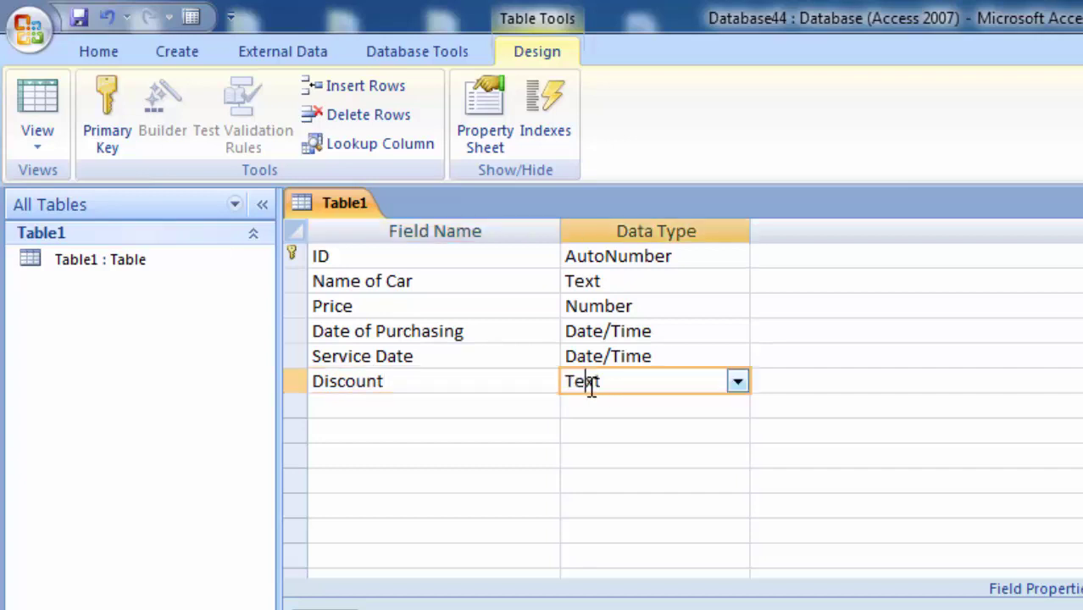
pyautogui.click(738, 382)
pyautogui.click(639, 453)
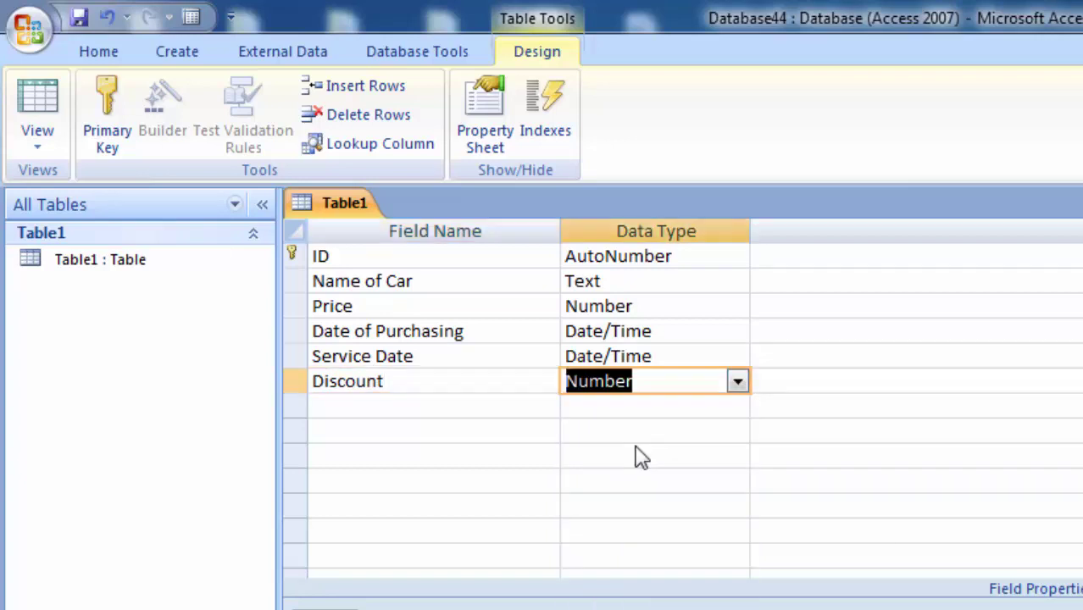
pyautogui.click(670, 389)
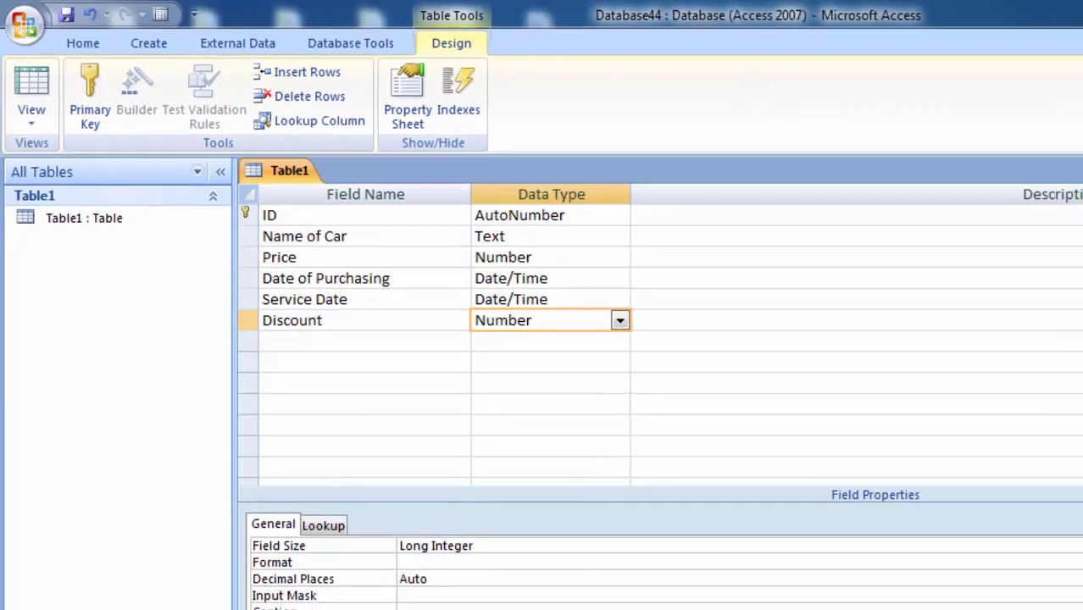
# Give Discount the validation rule <5000 with validation text 'Please type Less than 5000'
pyautogui.click(382, 458)
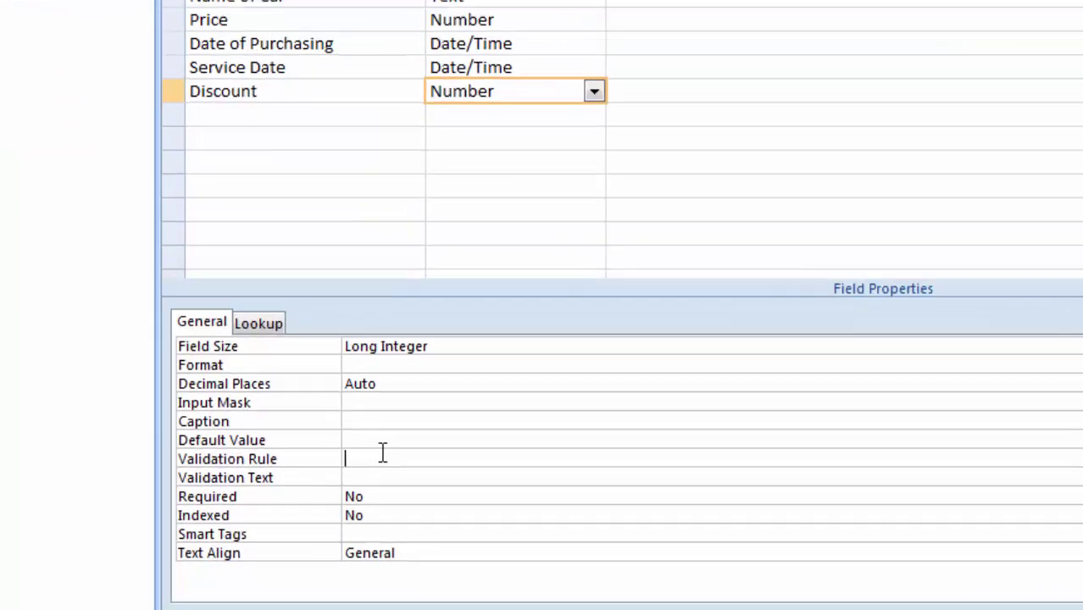
pyautogui.write('<')
pyautogui.write('5')
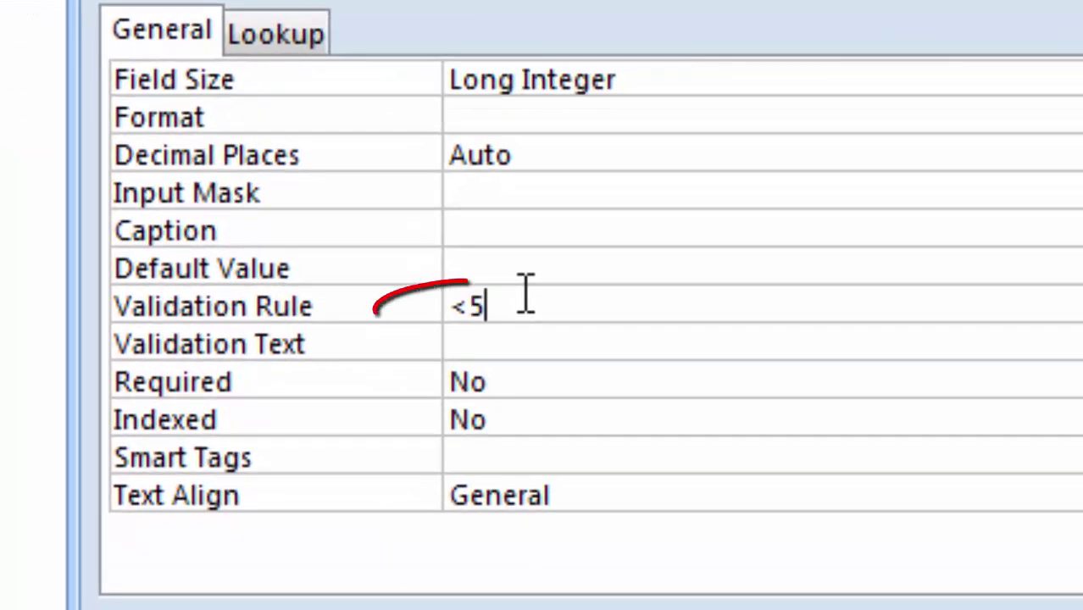
pyautogui.write('00')
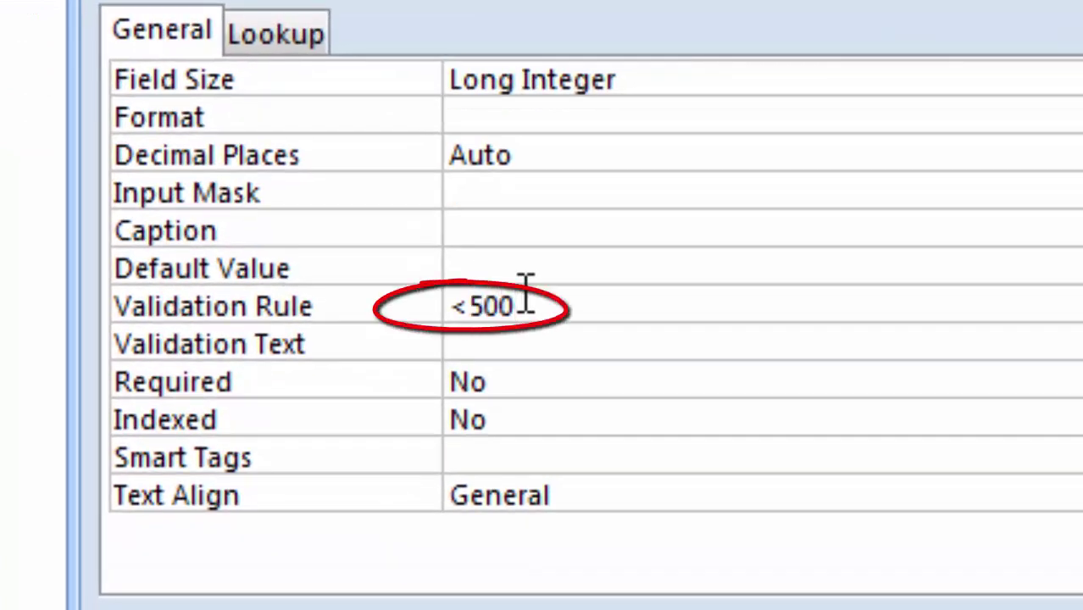
pyautogui.write('0')
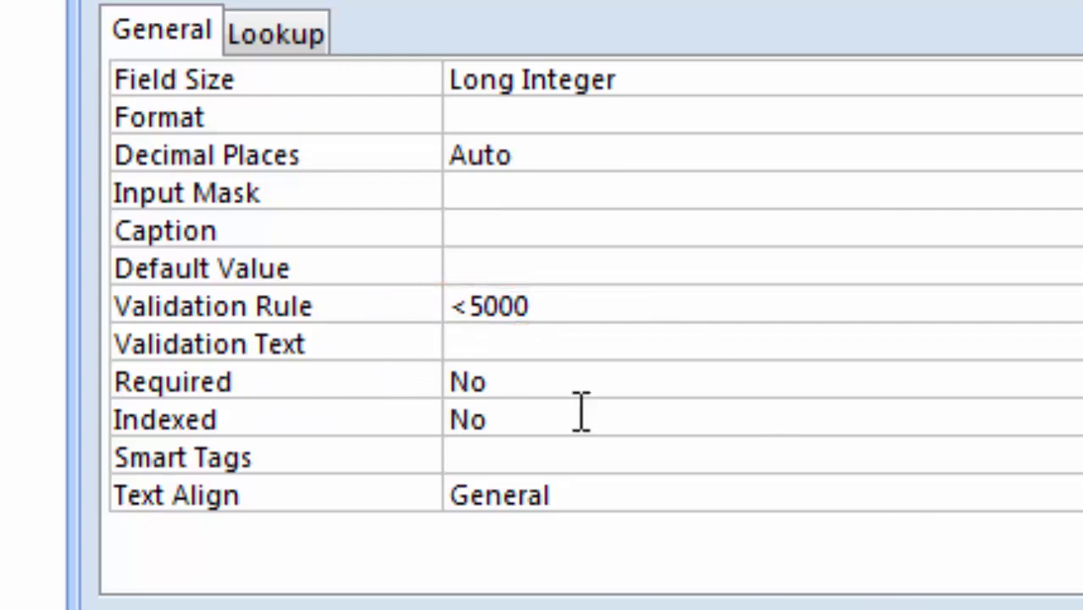
pyautogui.click(523, 341)
pyautogui.write('Not')
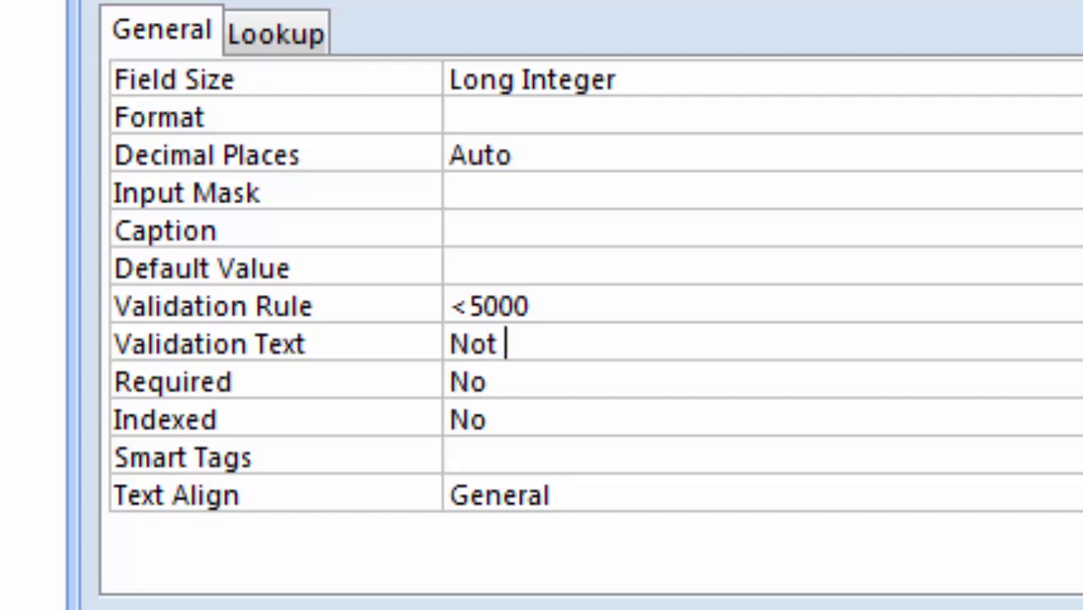
pyautogui.press('BackSpace')
pyautogui.press('BackSpace')
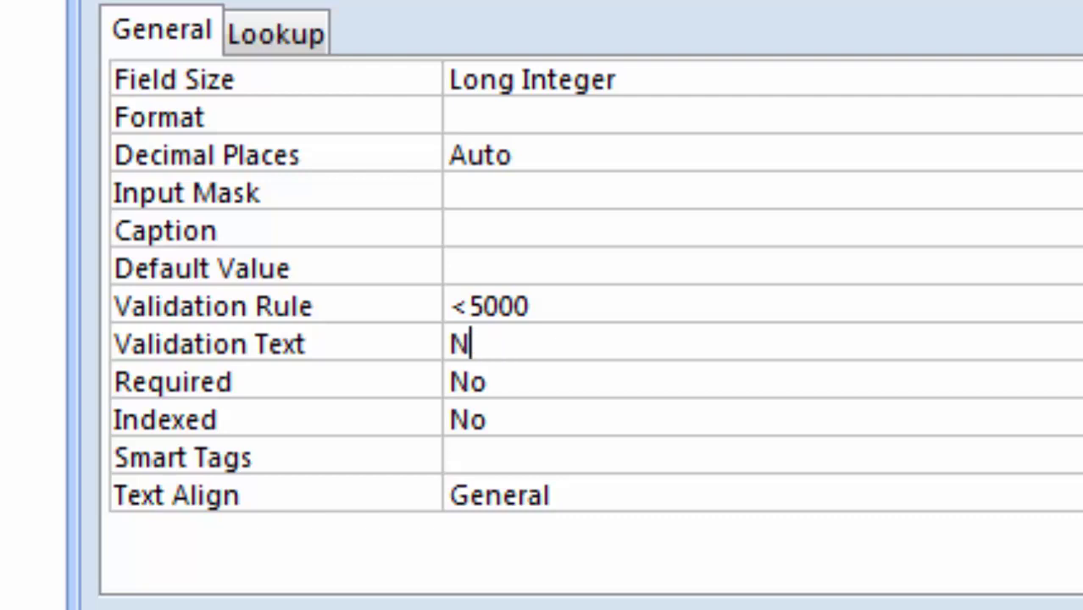
pyautogui.press('BackSpace')
pyautogui.write('Le')
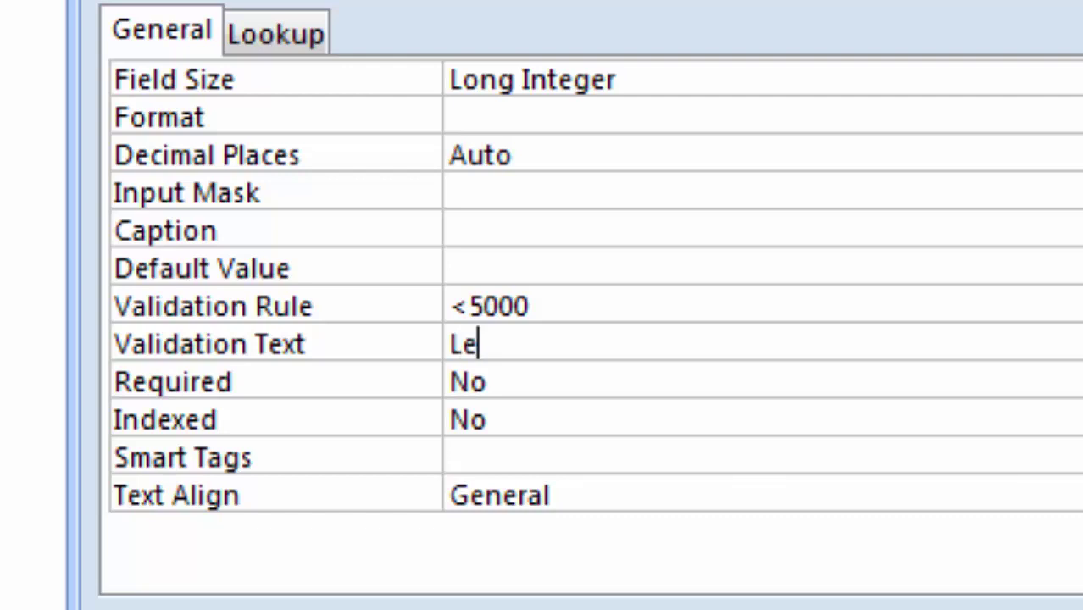
pyautogui.write('ss tha')
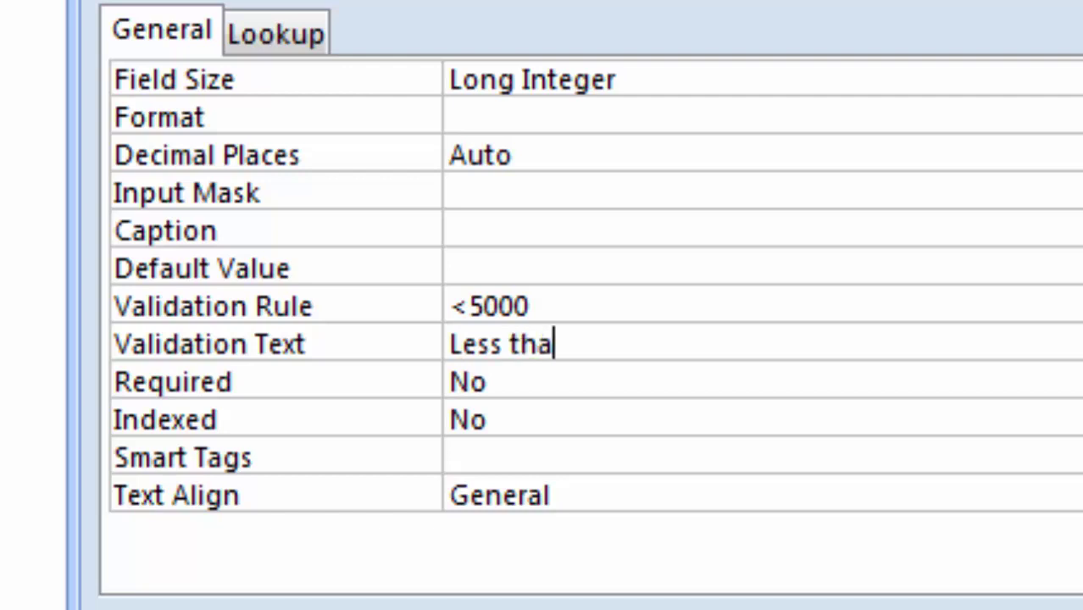
pyautogui.write('n 5')
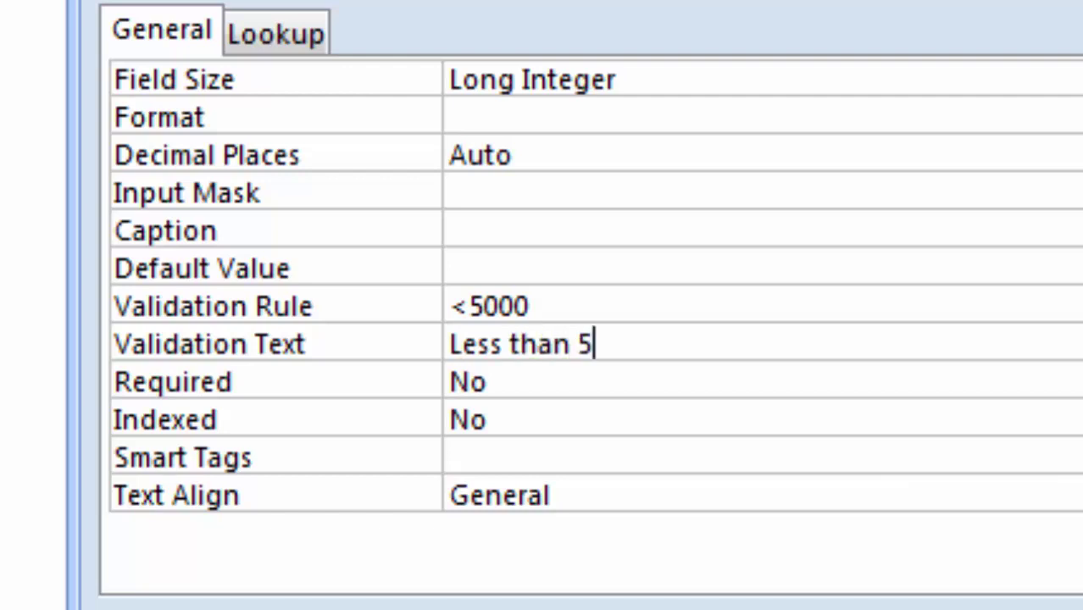
pyautogui.write('000')
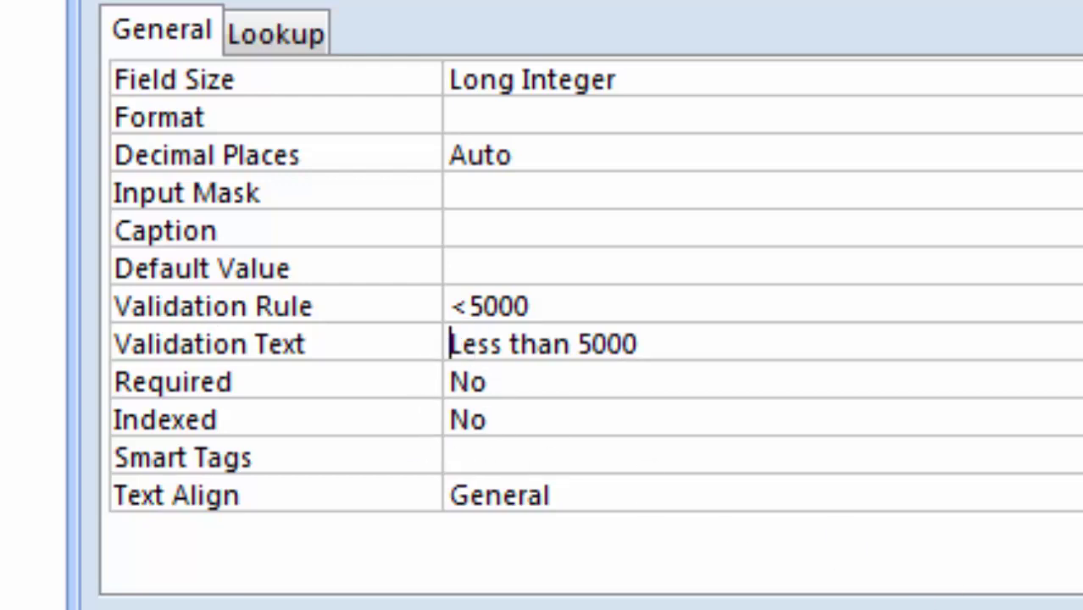
pyautogui.write('pl')
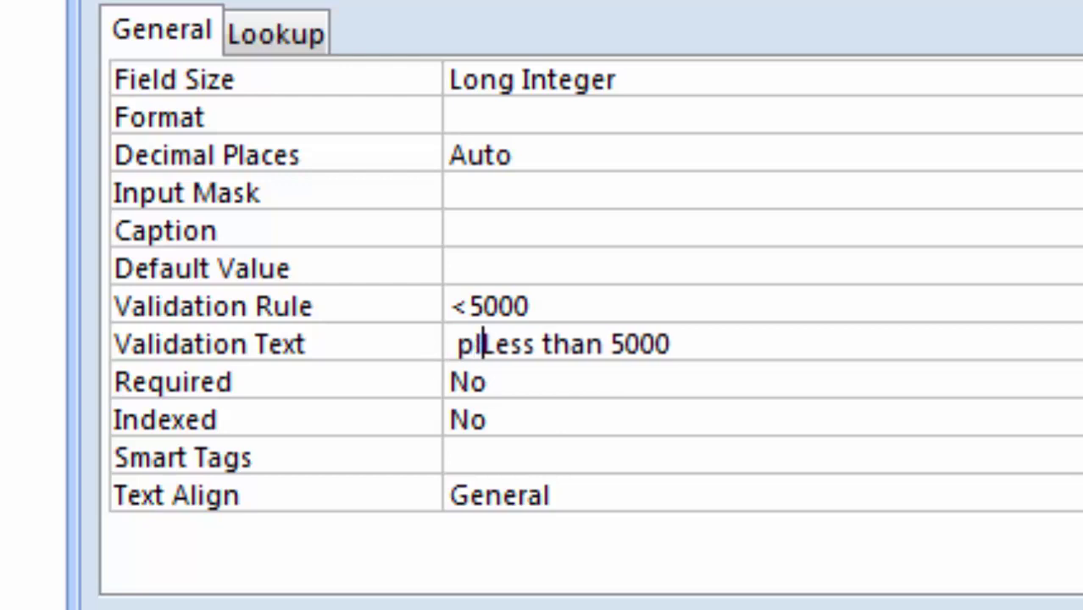
pyautogui.press('BackSpace')
pyautogui.press('BackSpace')
pyautogui.press('BackSpace')
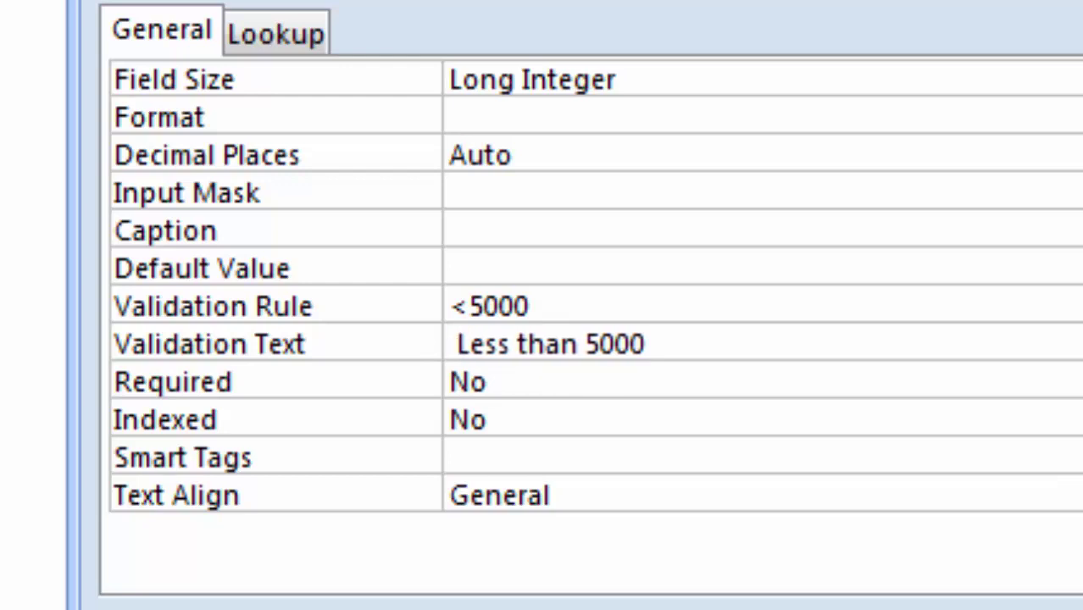
pyautogui.write('Please')
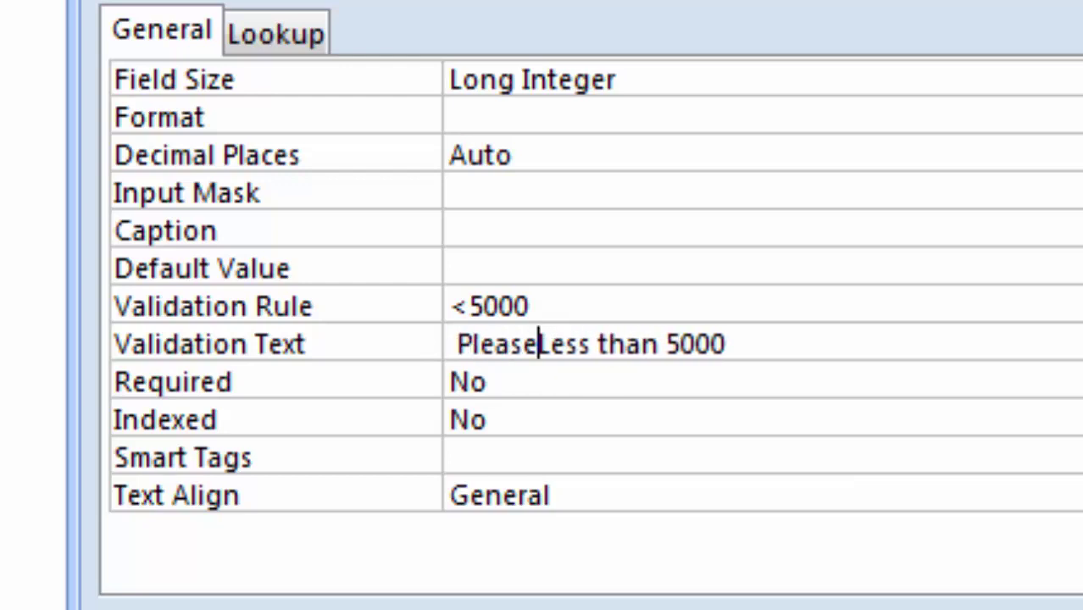
pyautogui.write(' type')
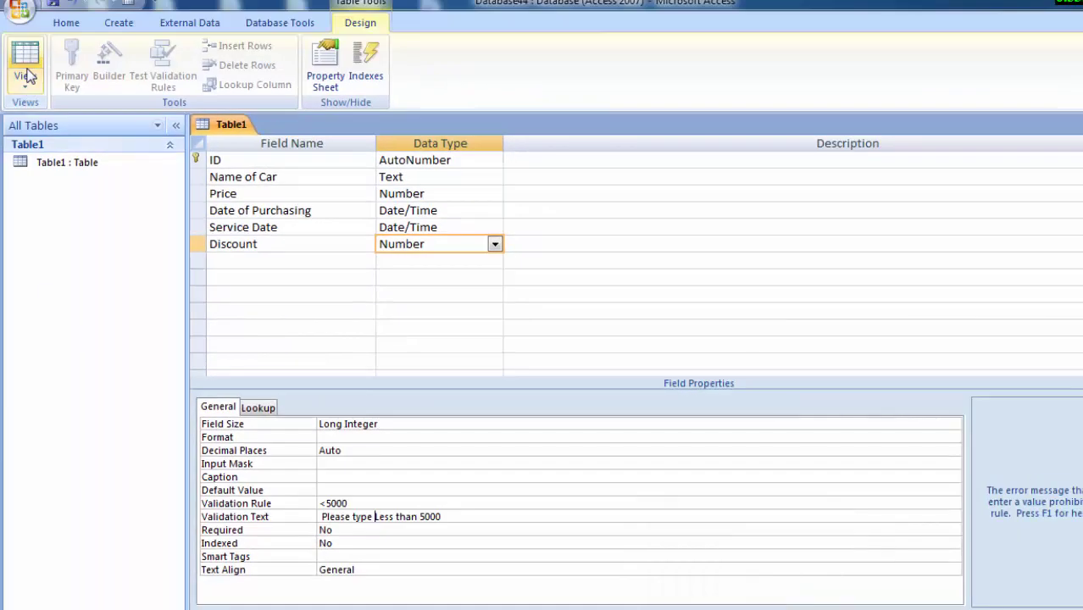
# Save the table, switch to Datasheet view, and enter car Maruti priced 700000
pyautogui.click(34, 51)
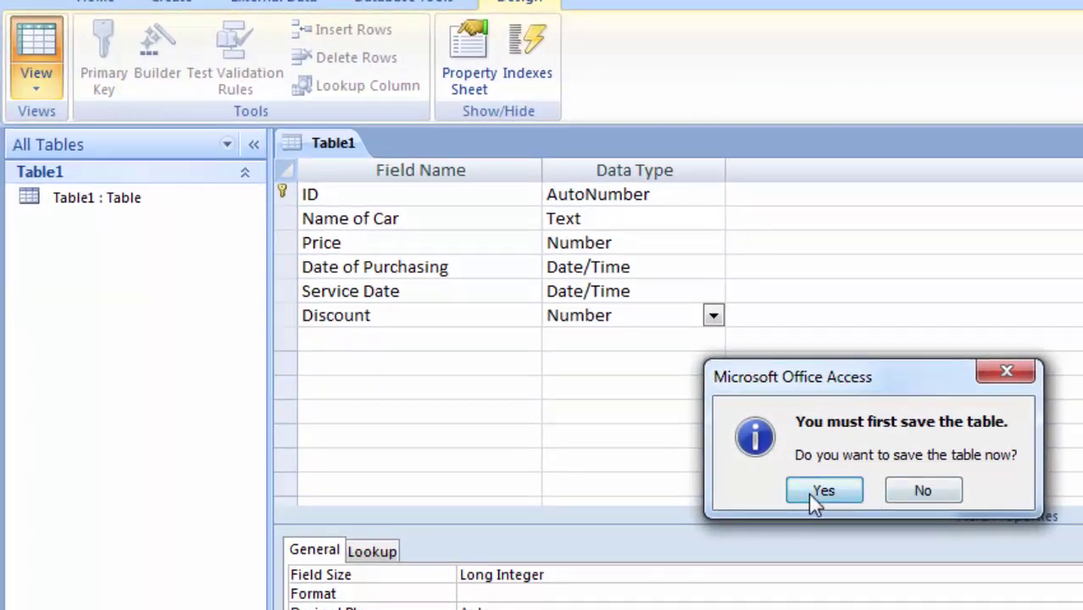
pyautogui.click(774, 466)
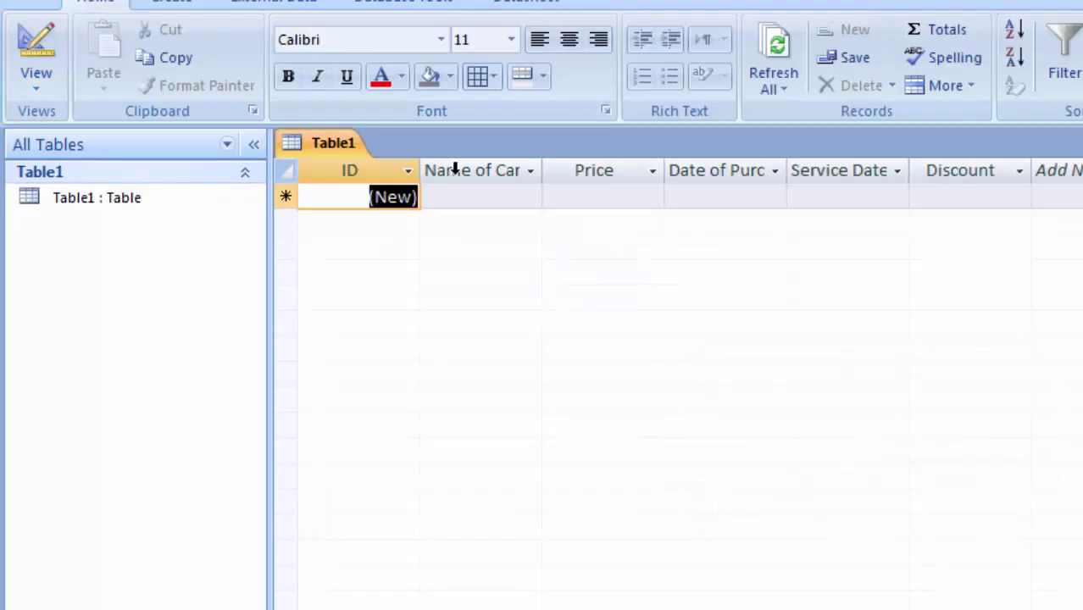
pyautogui.moveTo(543, 170); pyautogui.dragTo(551, 170)
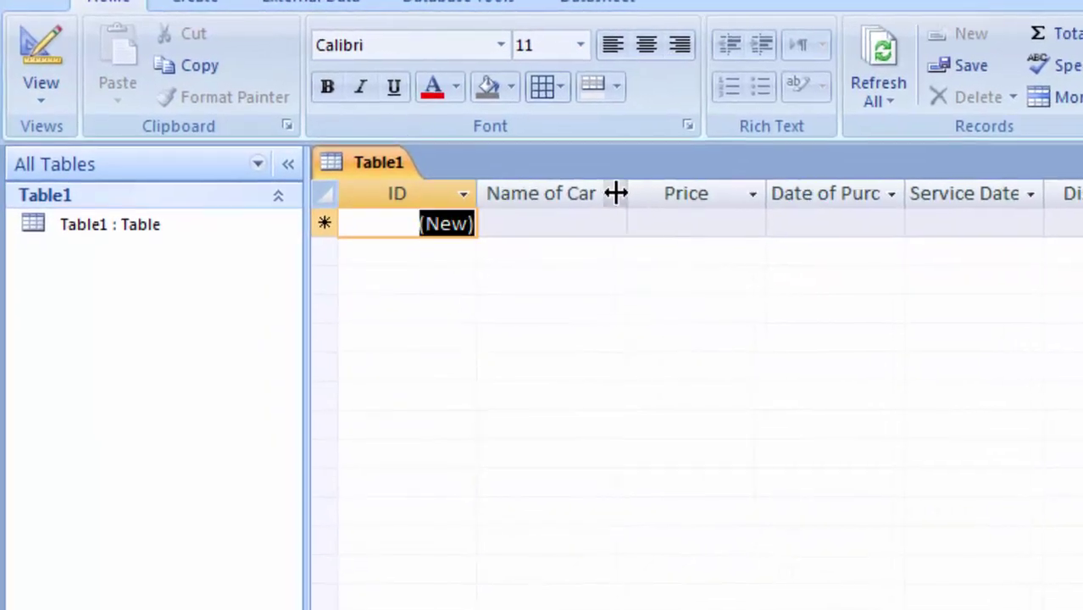
pyautogui.click(585, 220)
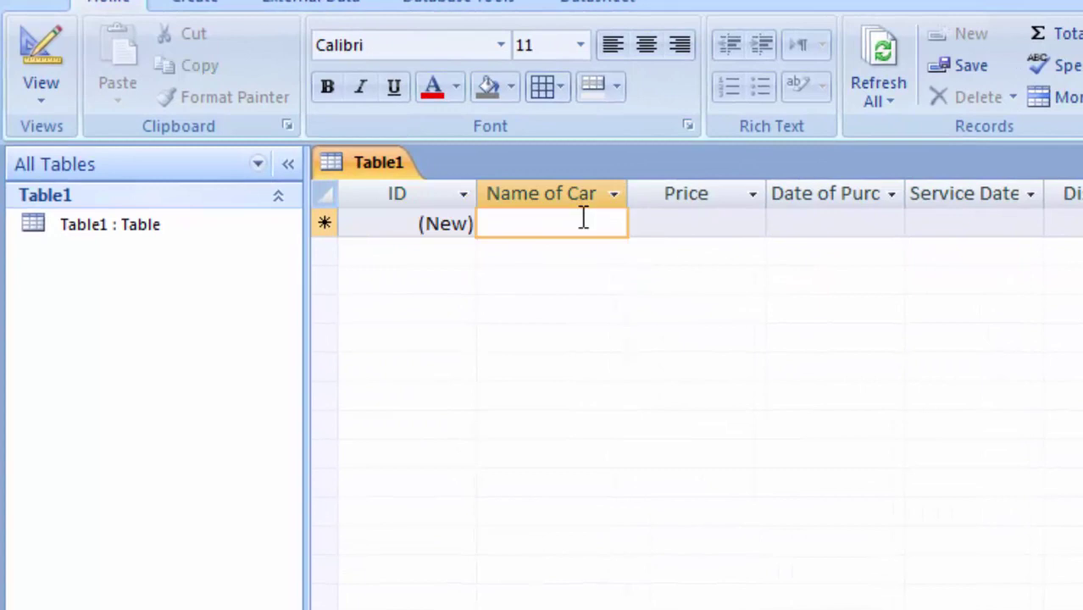
pyautogui.write('Marut')
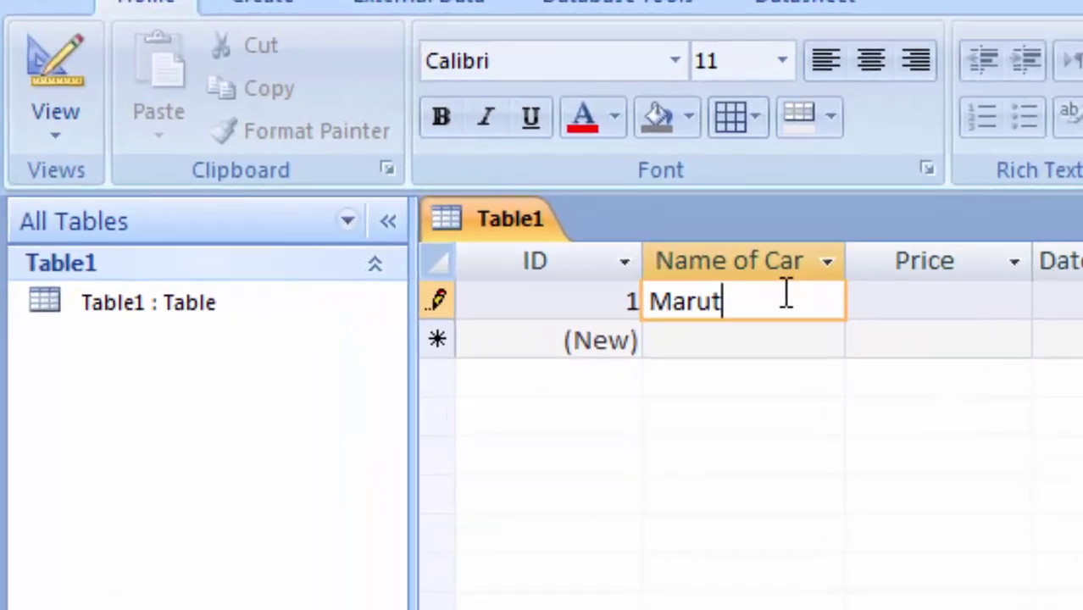
pyautogui.write('i')
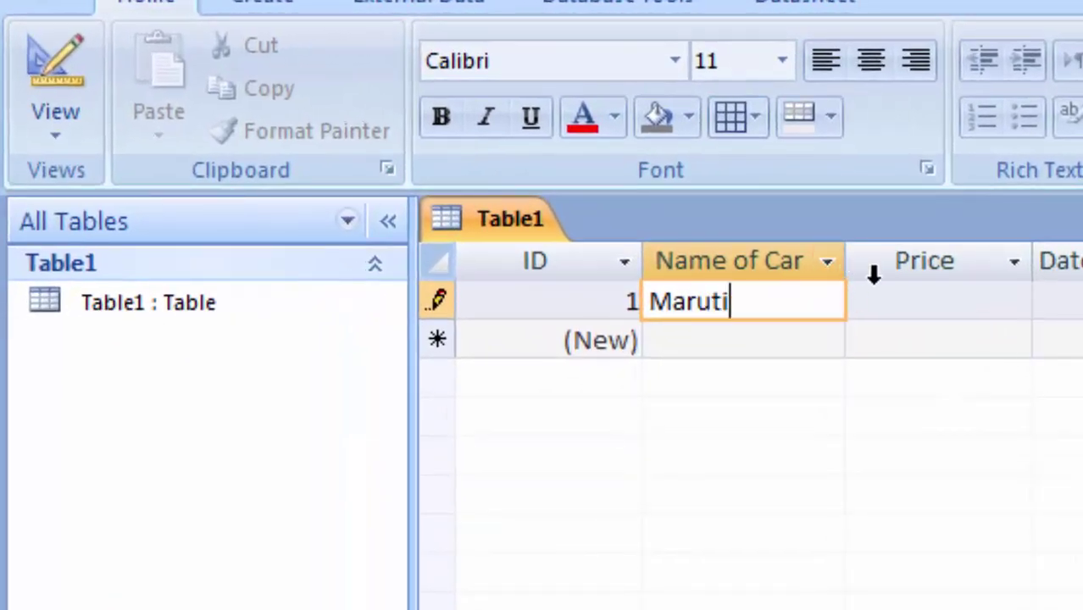
pyautogui.click(898, 297)
pyautogui.write('7')
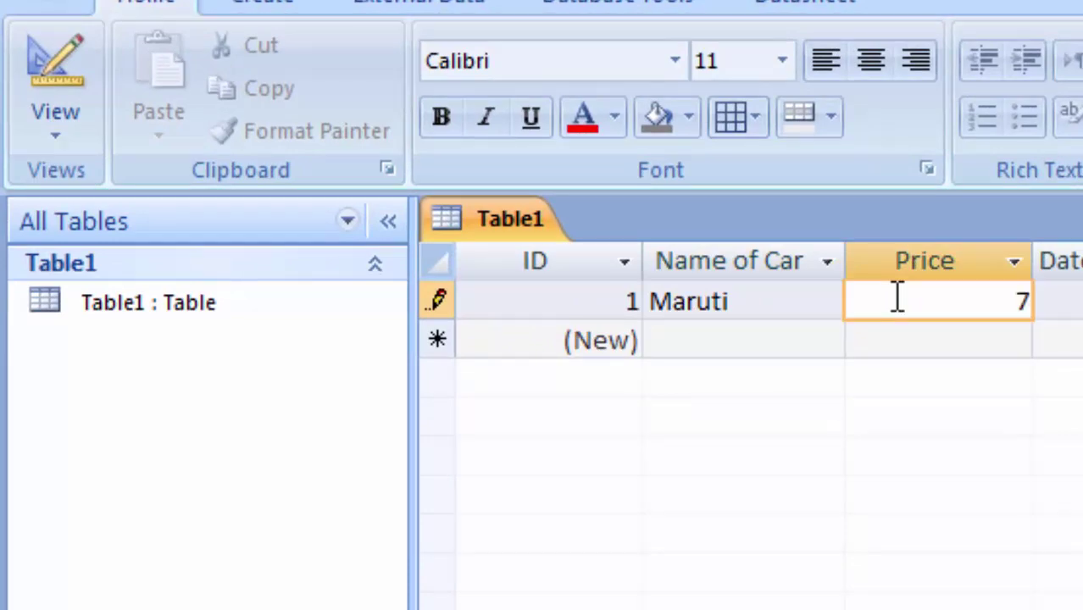
pyautogui.write('0000')
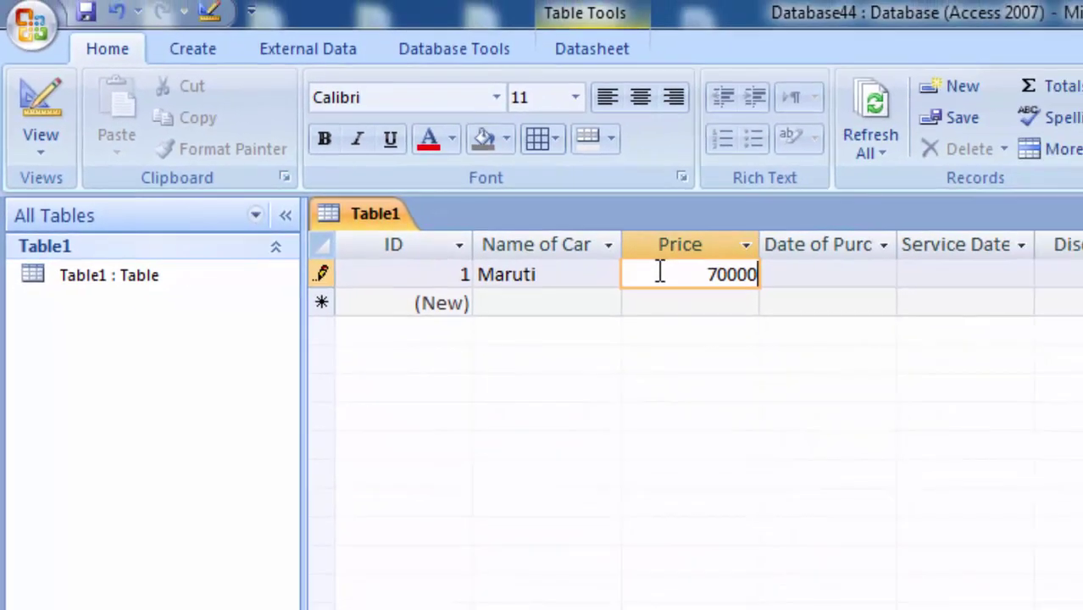
pyautogui.write('0')
# Set the first record's purchase date to 01/09/2019 and service date to 01/10/2019
pyautogui.doubleClick(898, 244)
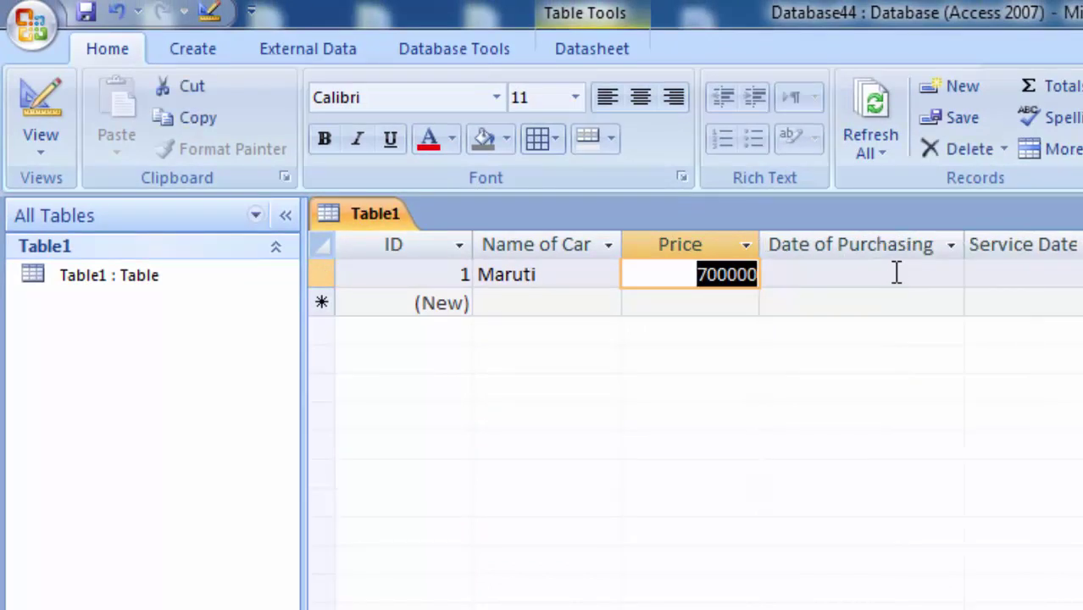
pyautogui.click(897, 273)
pyautogui.click(980, 272)
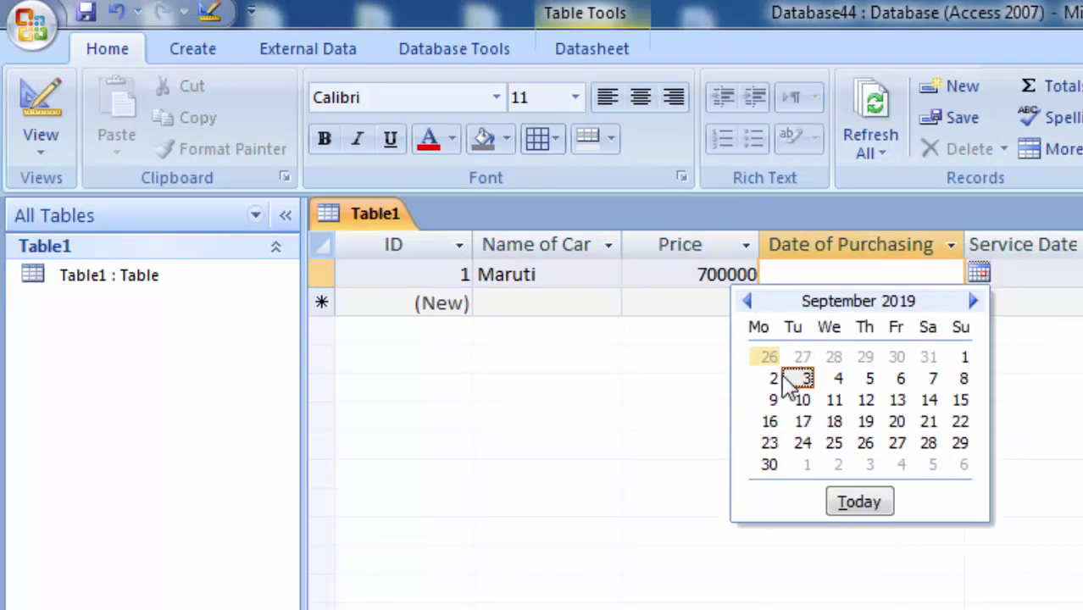
pyautogui.click(965, 357)
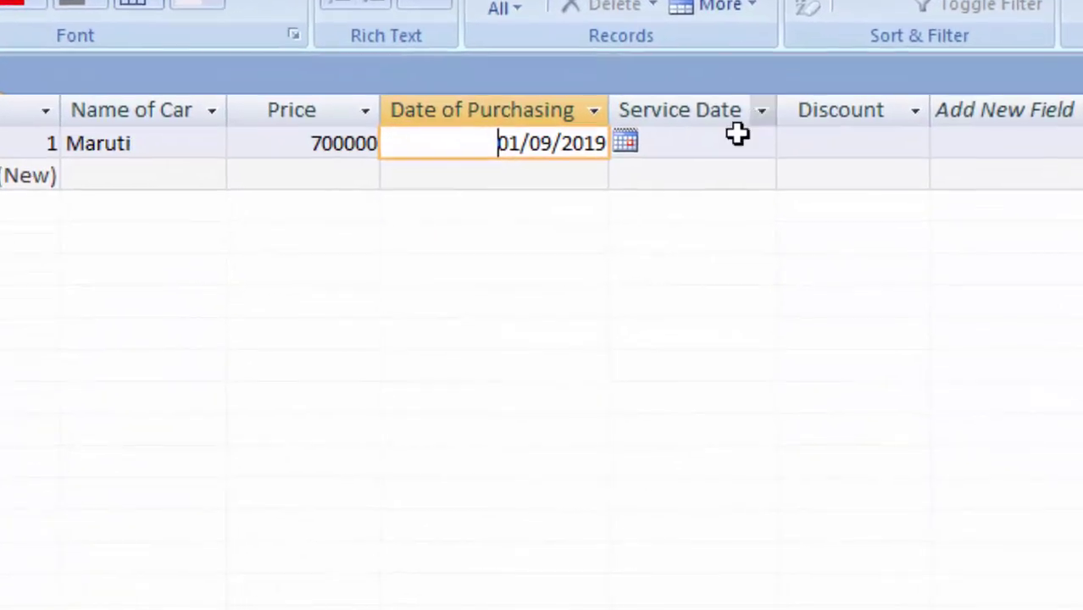
pyautogui.click(799, 243)
pyautogui.click(793, 142)
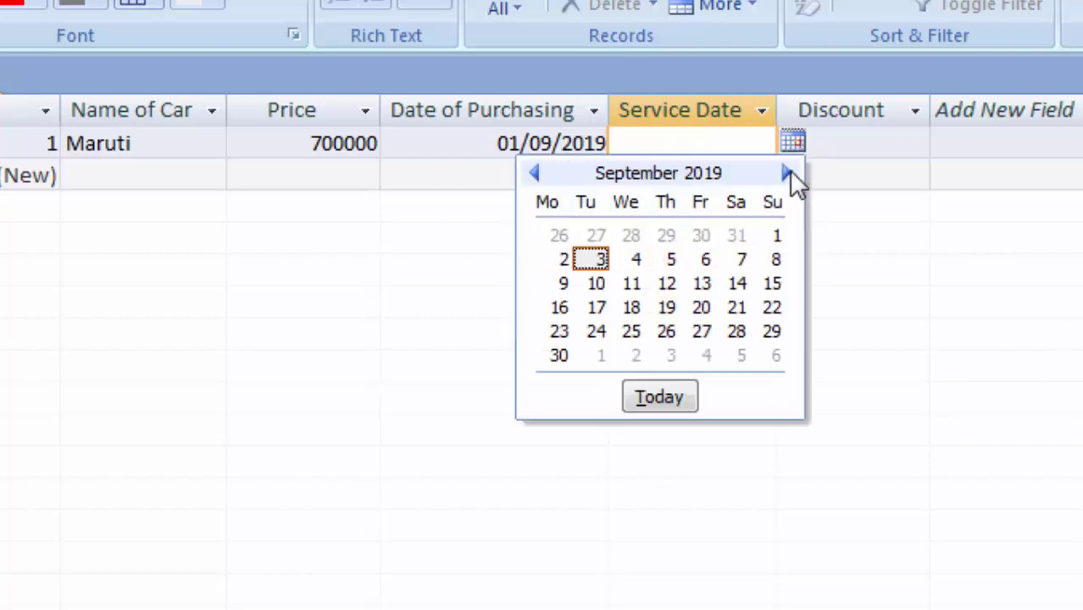
pyautogui.click(789, 174)
pyautogui.click(599, 235)
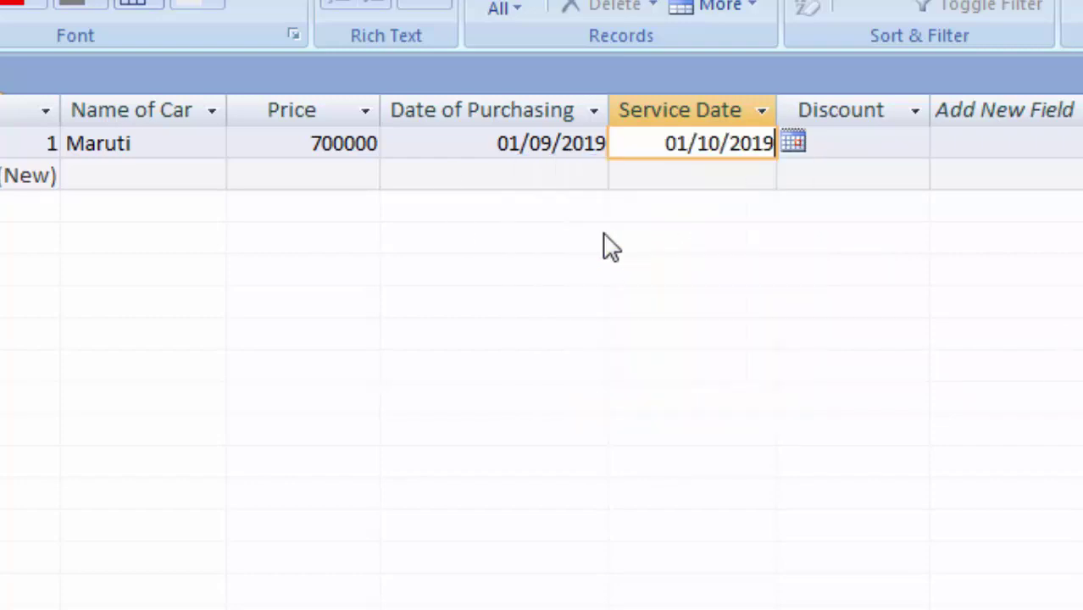
pyautogui.click(837, 143)
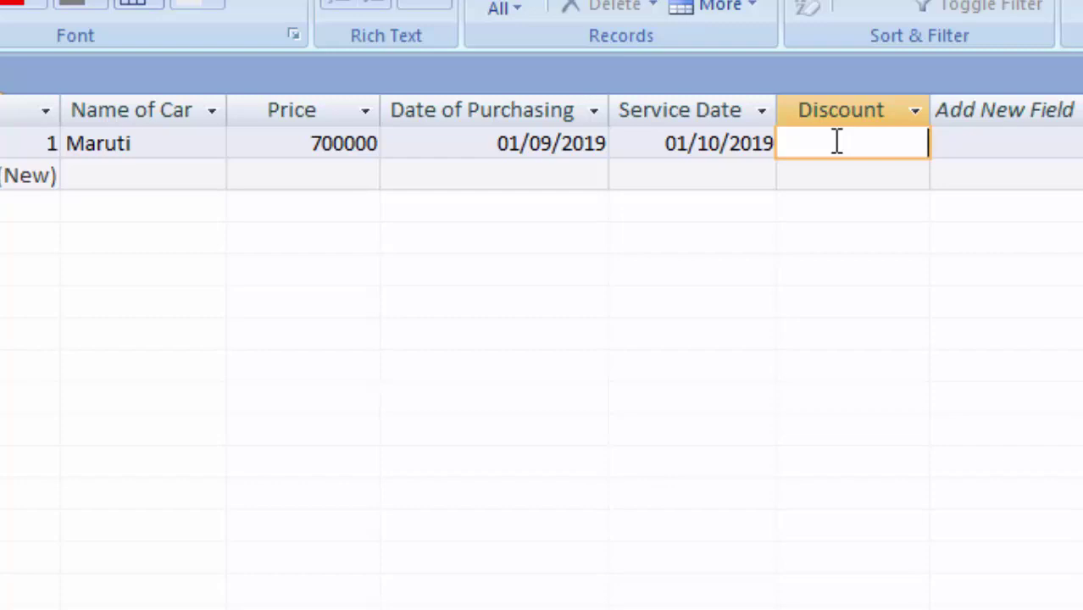
# Try Discount values 5000 and 6000, both rejected by the rule, then enter 4999
pyautogui.write('500')
pyautogui.write('0')
pyautogui.press('Return')
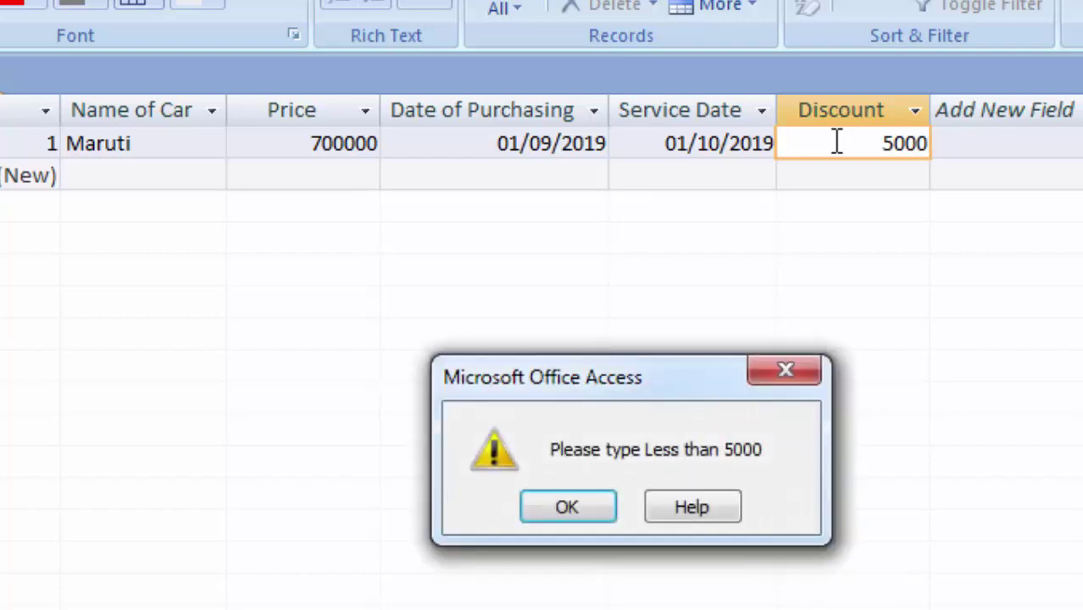
pyautogui.click(600, 505)
pyautogui.press('BackSpace')
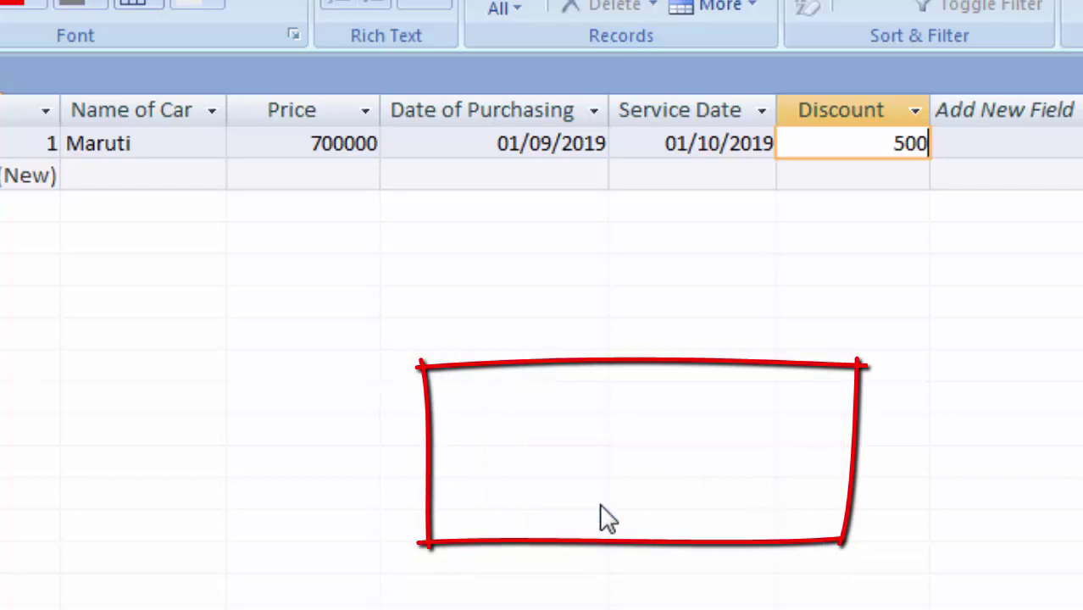
pyautogui.press('BackSpace')
pyautogui.press('BackSpace')
pyautogui.press('BackSpace')
pyautogui.write('6')
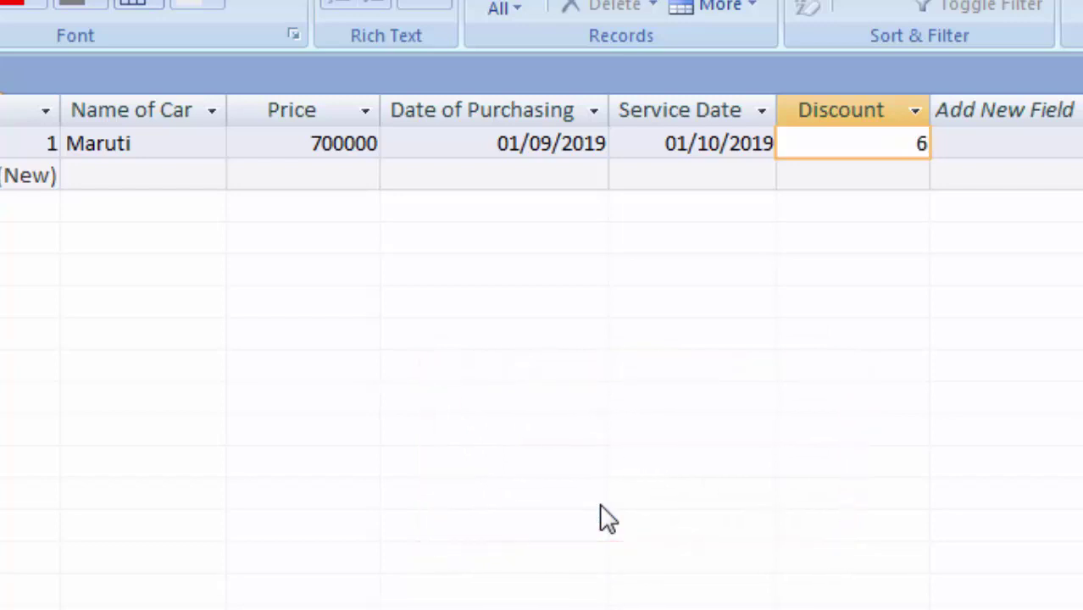
pyautogui.write('000')
pyautogui.press('Return')
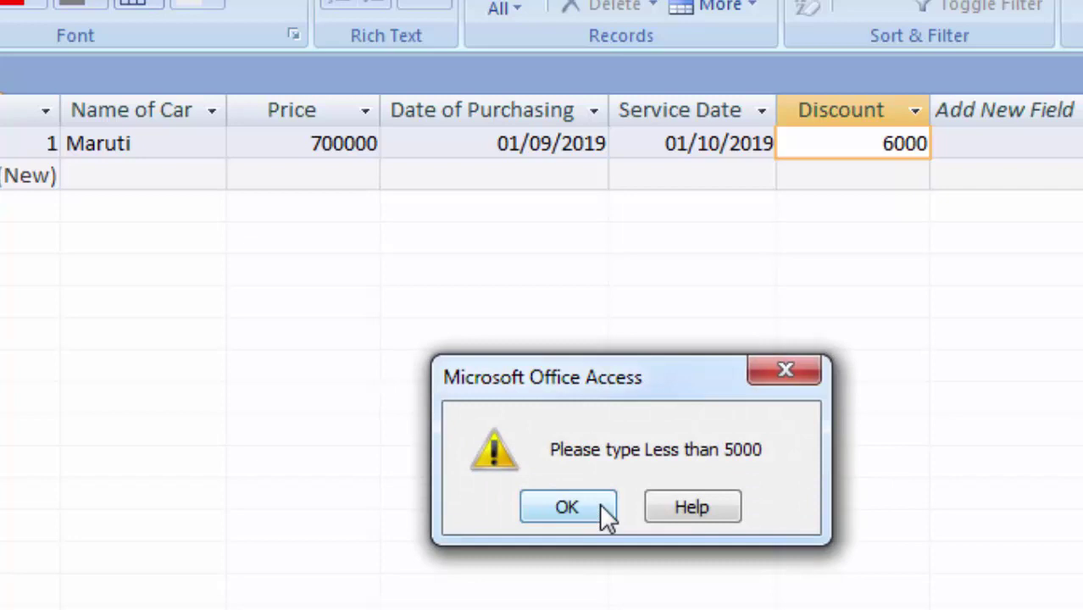
pyautogui.click(599, 503)
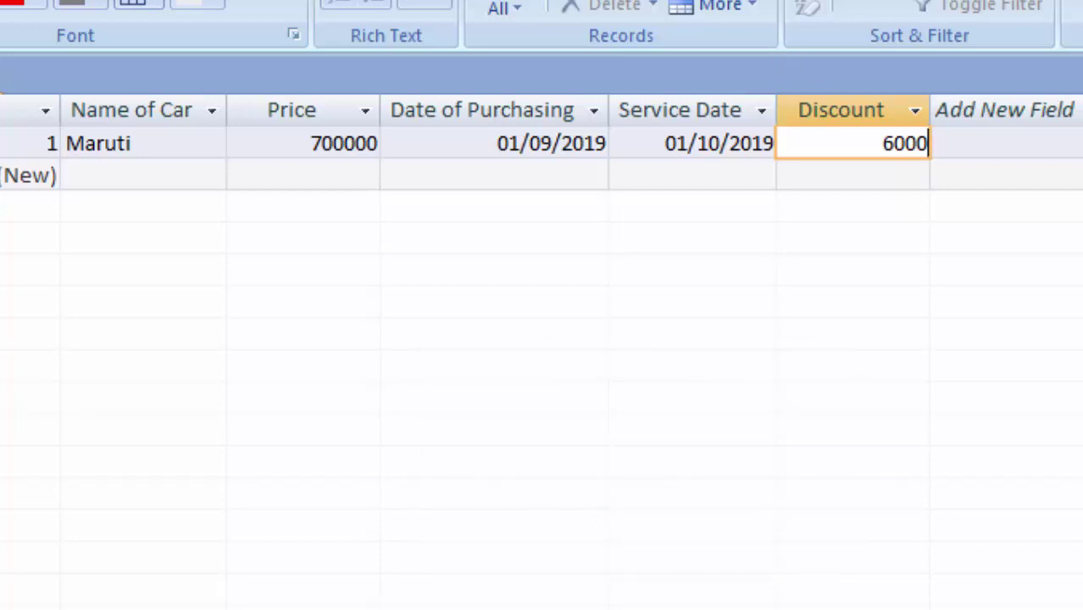
pyautogui.press('BackSpace')
pyautogui.press('BackSpace')
pyautogui.press('BackSpace')
pyautogui.press('BackSpace')
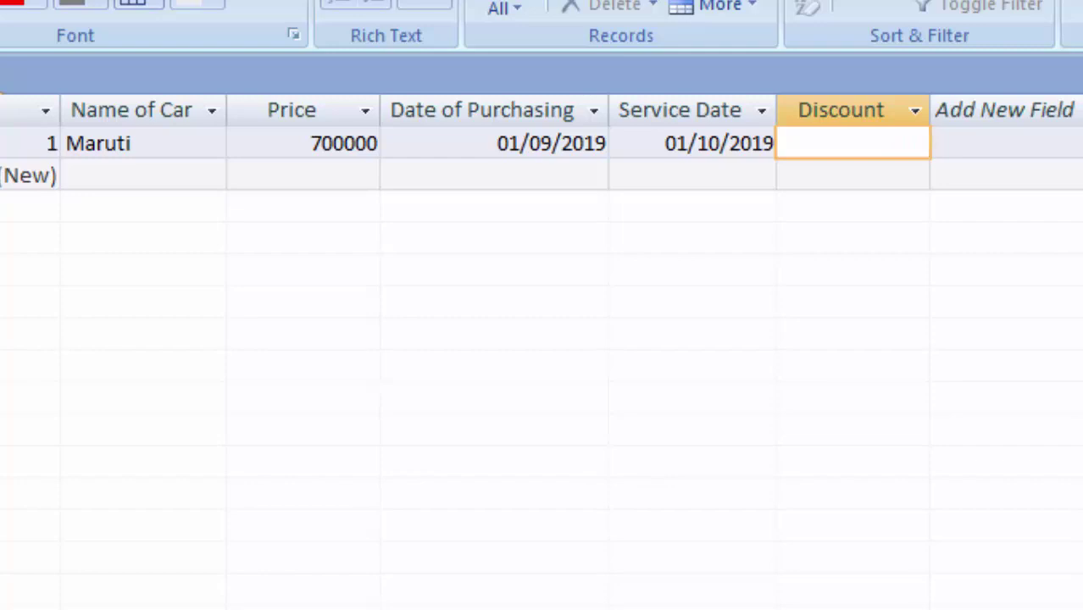
pyautogui.write('4999')
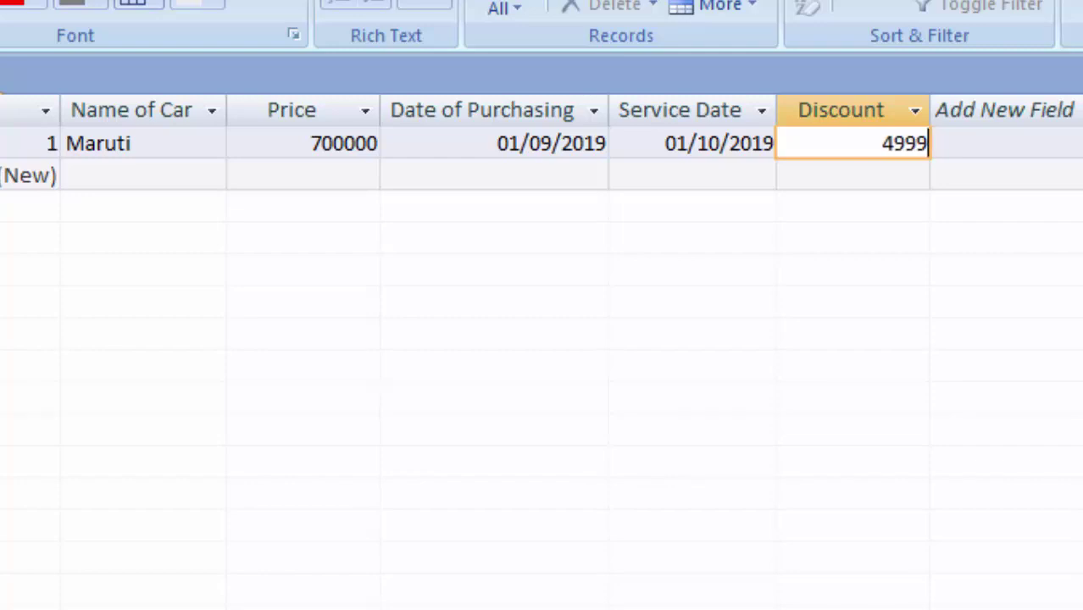
pyautogui.press('Return')
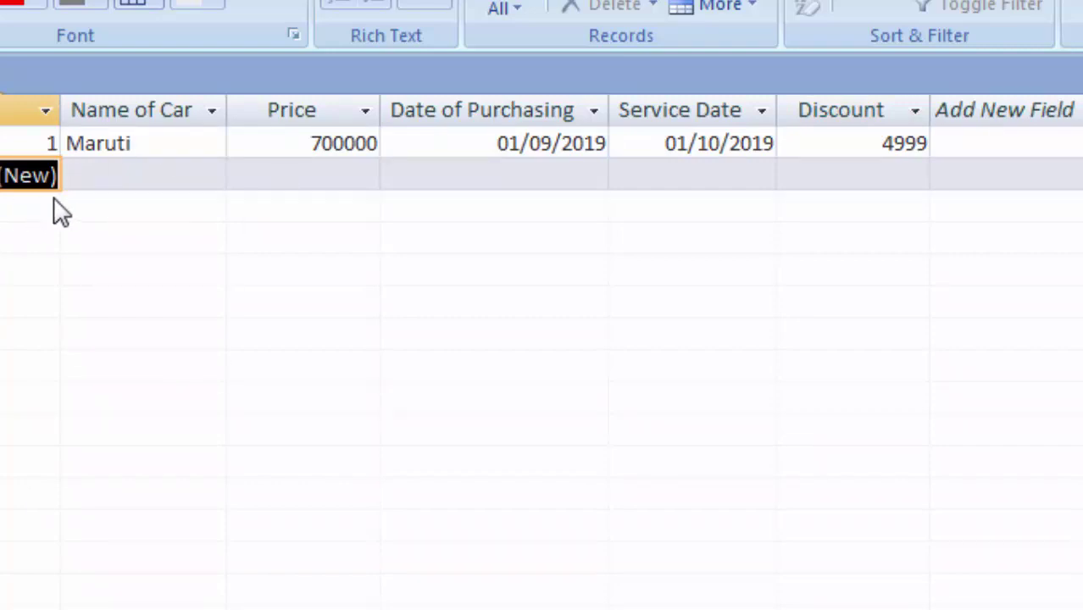
# Start a second record with car name Maruti and price 500000
pyautogui.click(91, 180)
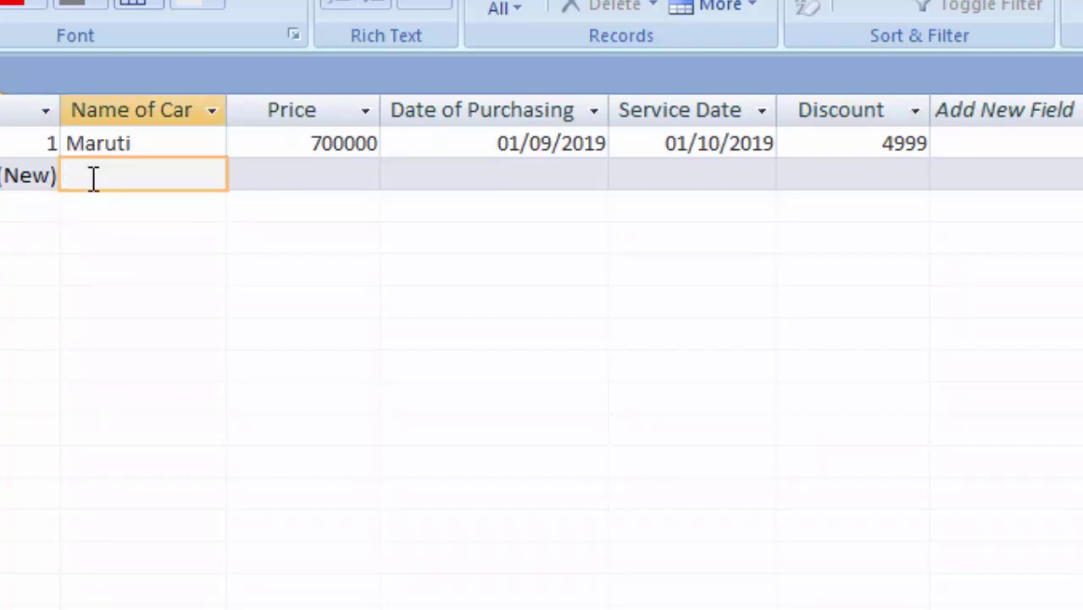
pyautogui.write('Maru')
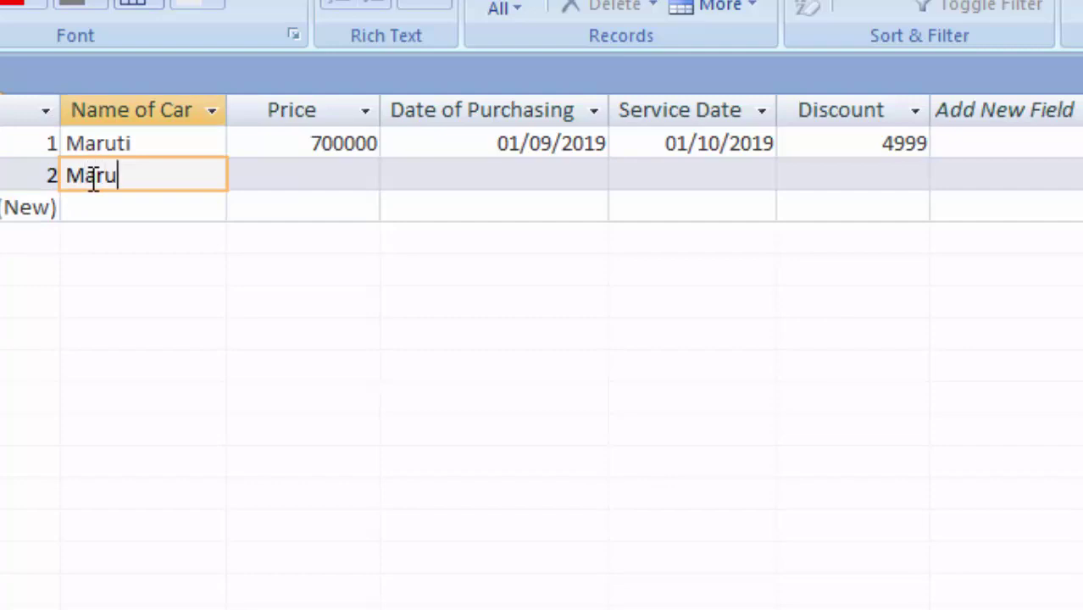
pyautogui.write('ti')
pyautogui.click(267, 183)
pyautogui.write('5')
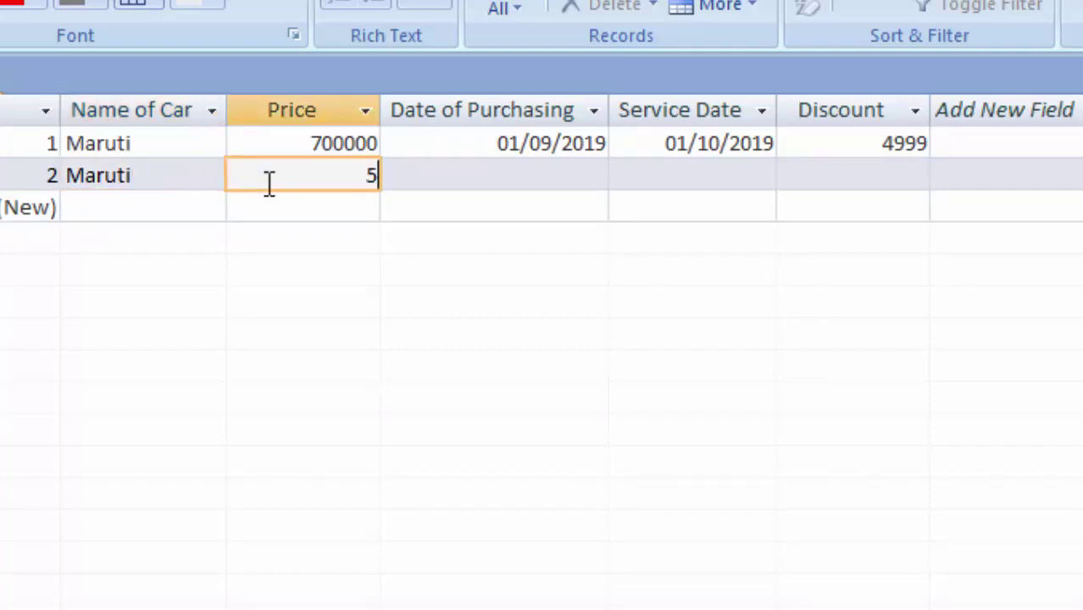
pyautogui.write('00000')
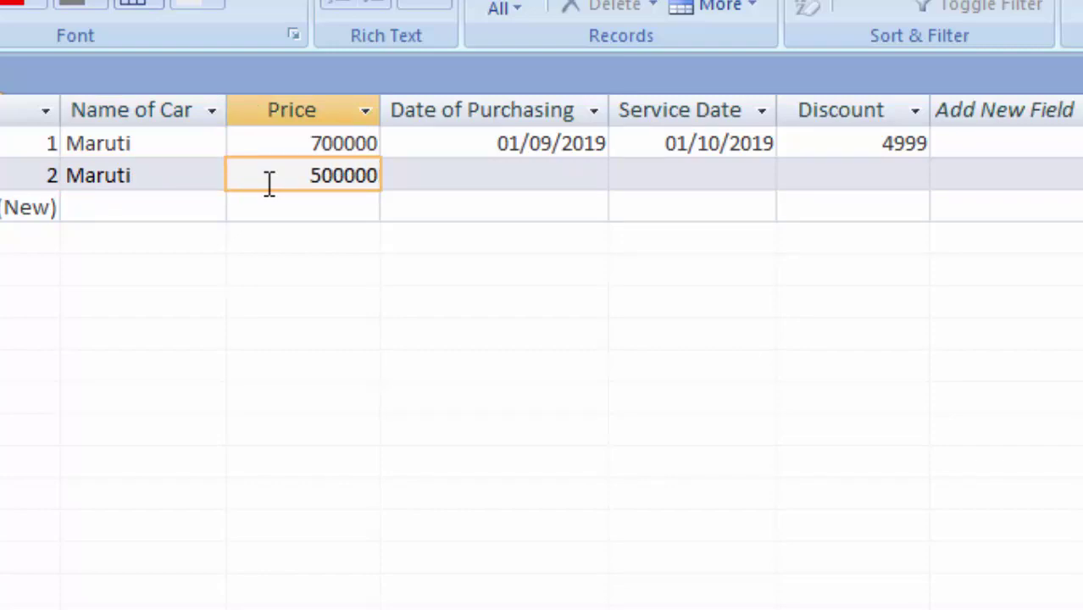
# Set record 2's purchase date 08/08/2019, service date 08/09/2019 and Discount 3000
pyautogui.click(472, 178)
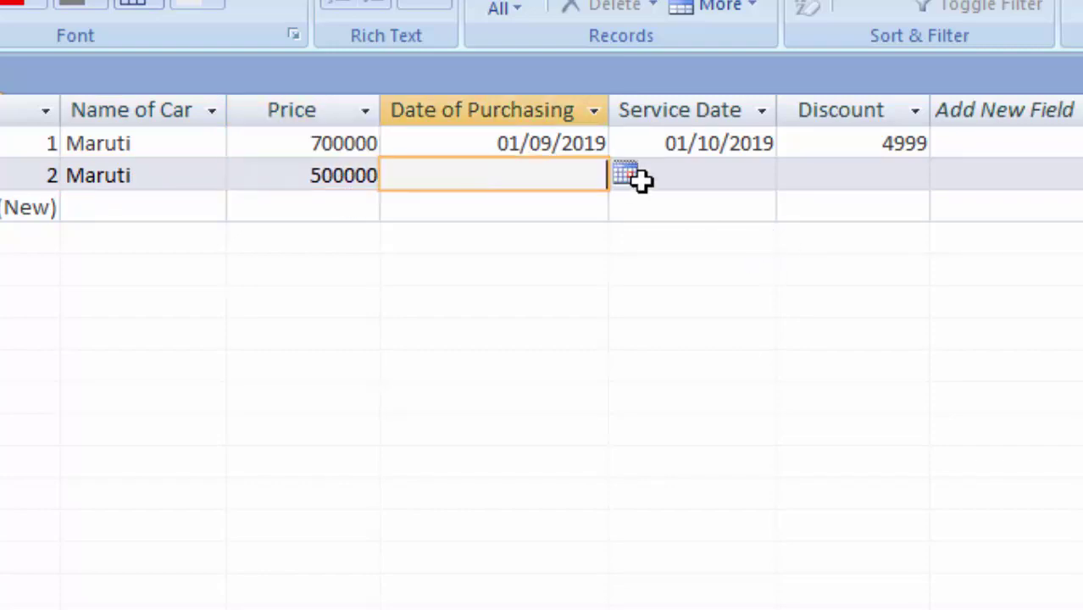
pyautogui.click(626, 176)
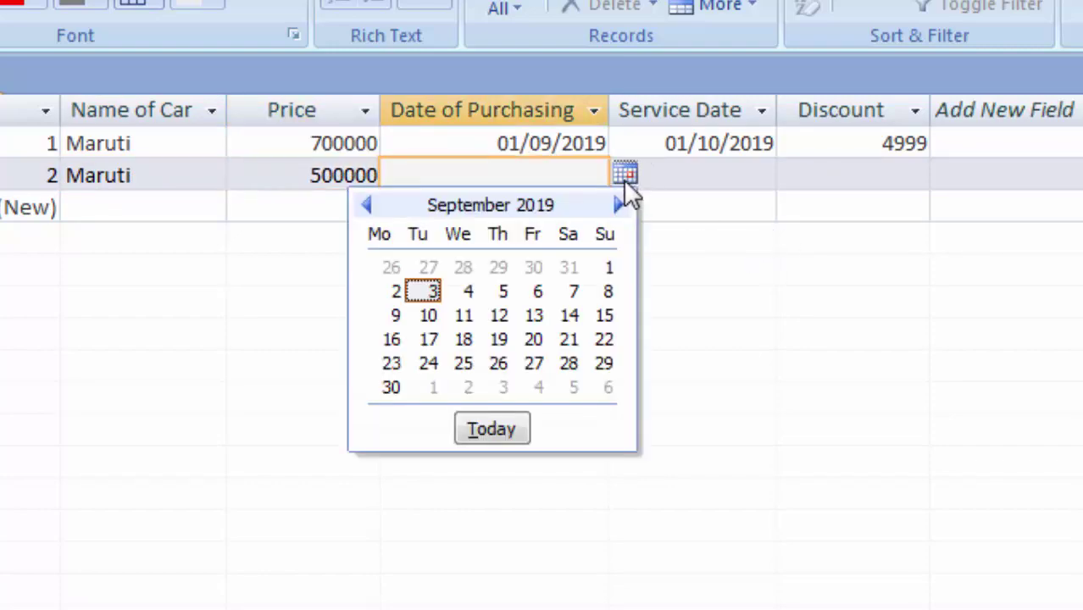
pyautogui.click(369, 205)
pyautogui.click(503, 292)
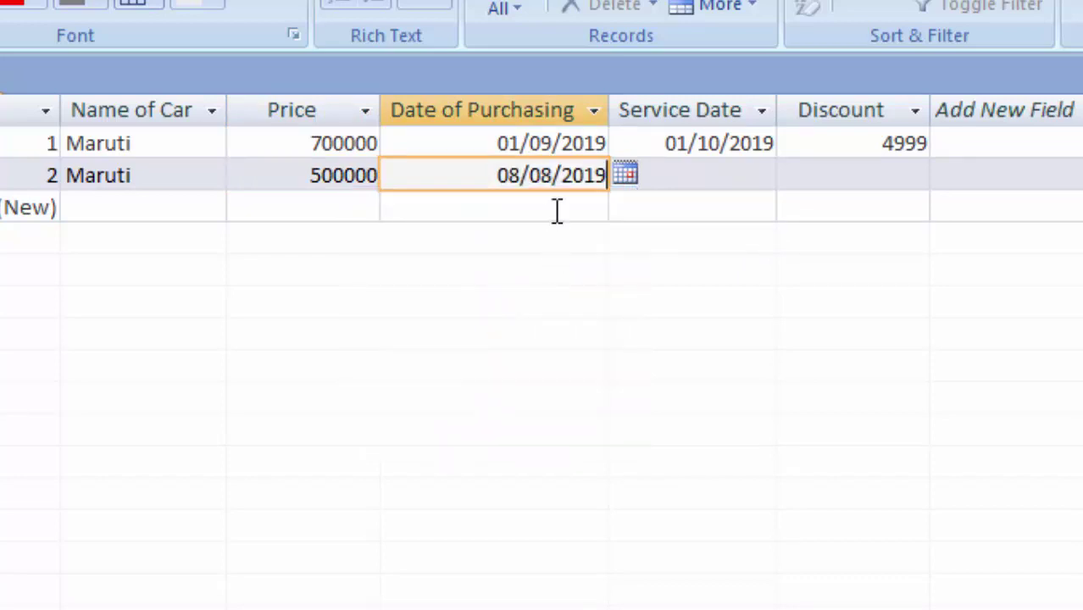
pyautogui.click(678, 173)
pyautogui.click(791, 173)
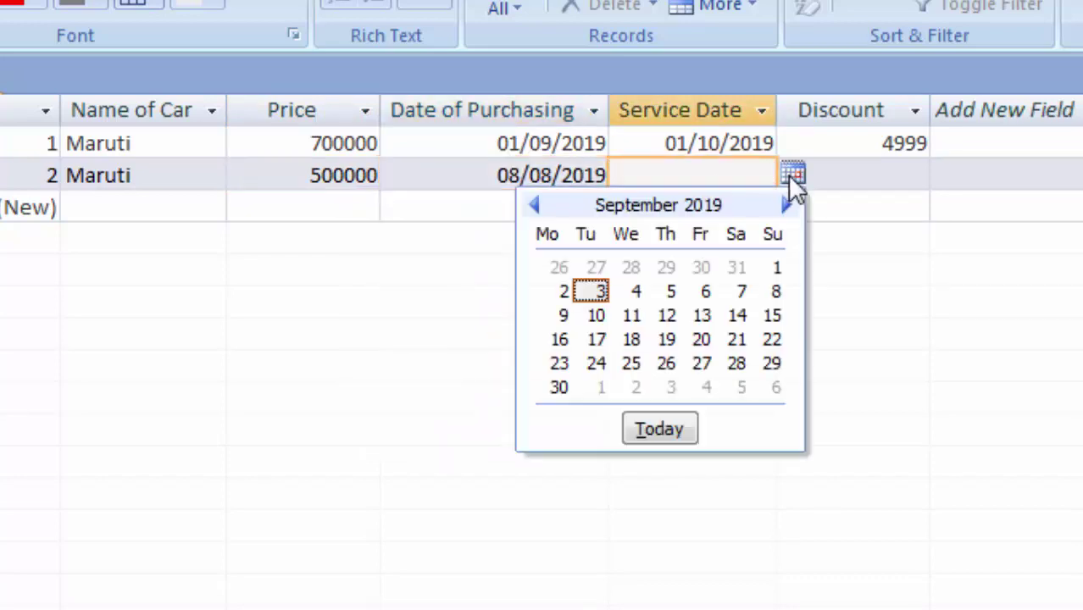
pyautogui.click(771, 291)
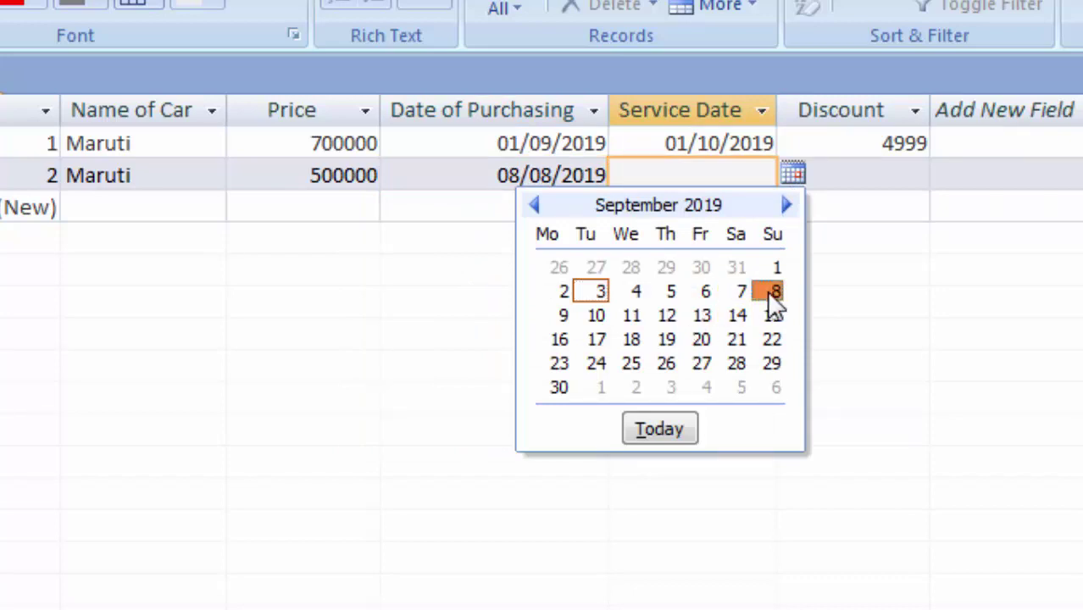
pyautogui.click(839, 172)
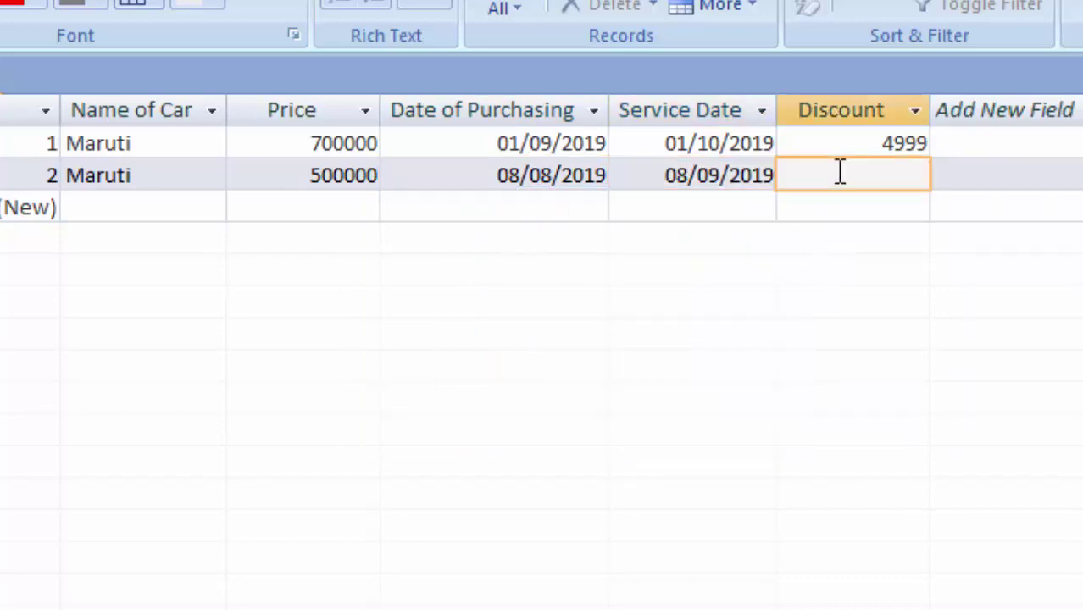
pyautogui.write('3000')
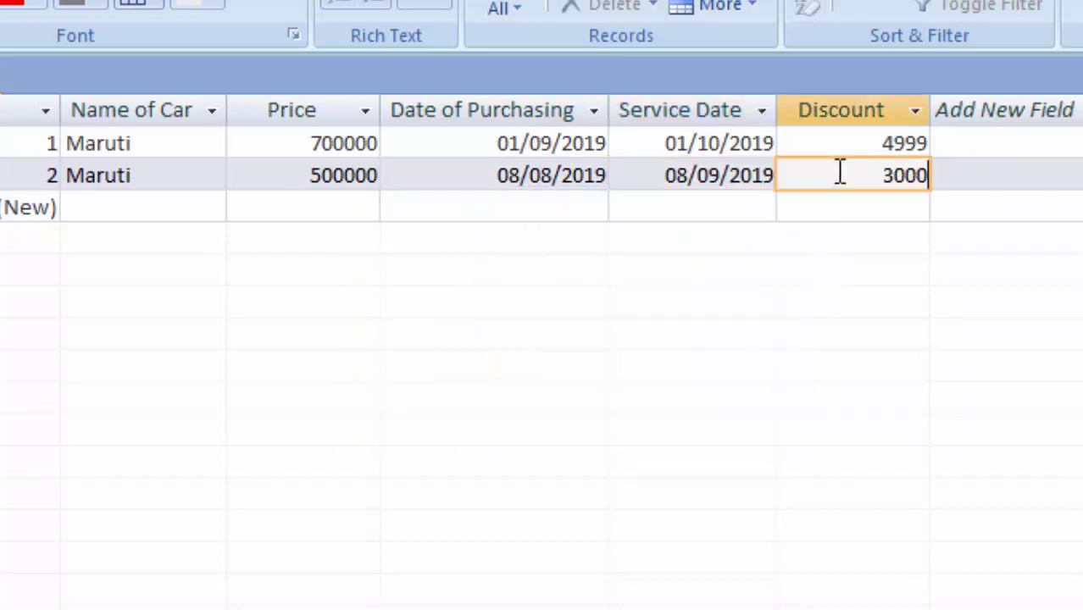
pyautogui.click(949, 176)
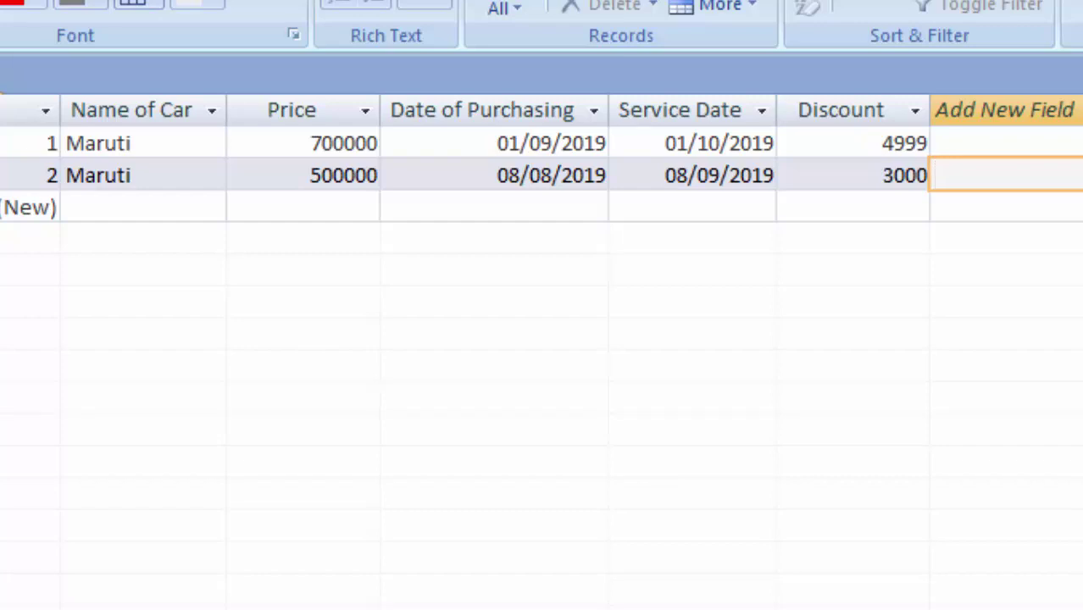
# Create a form from Table1, deleting its title label and restoring it with undo
pyautogui.click(129, 9)
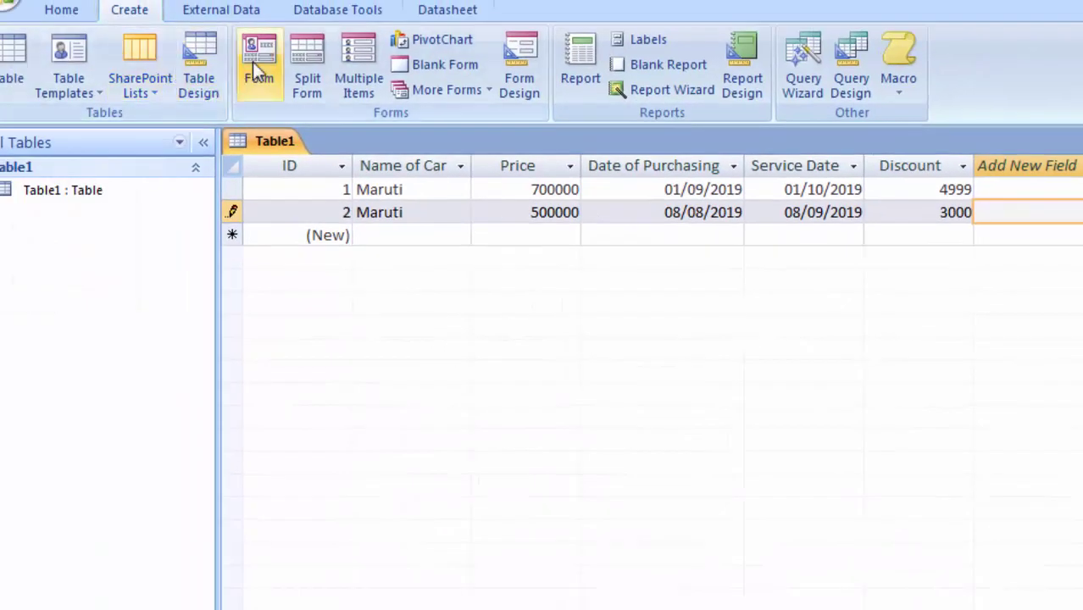
pyautogui.click(257, 66)
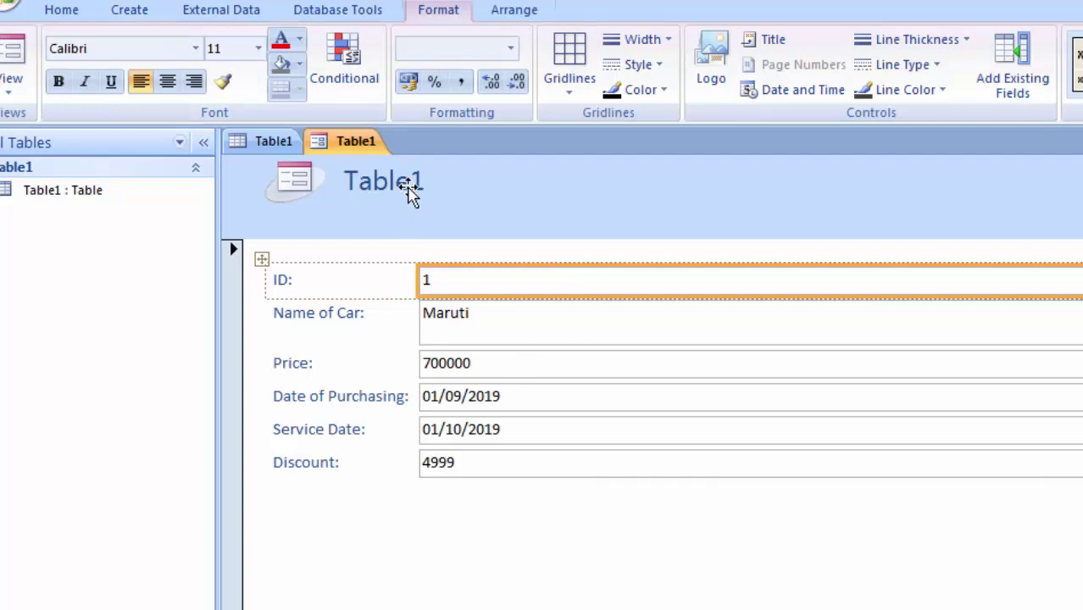
pyautogui.click(408, 190)
pyautogui.press('Delete')
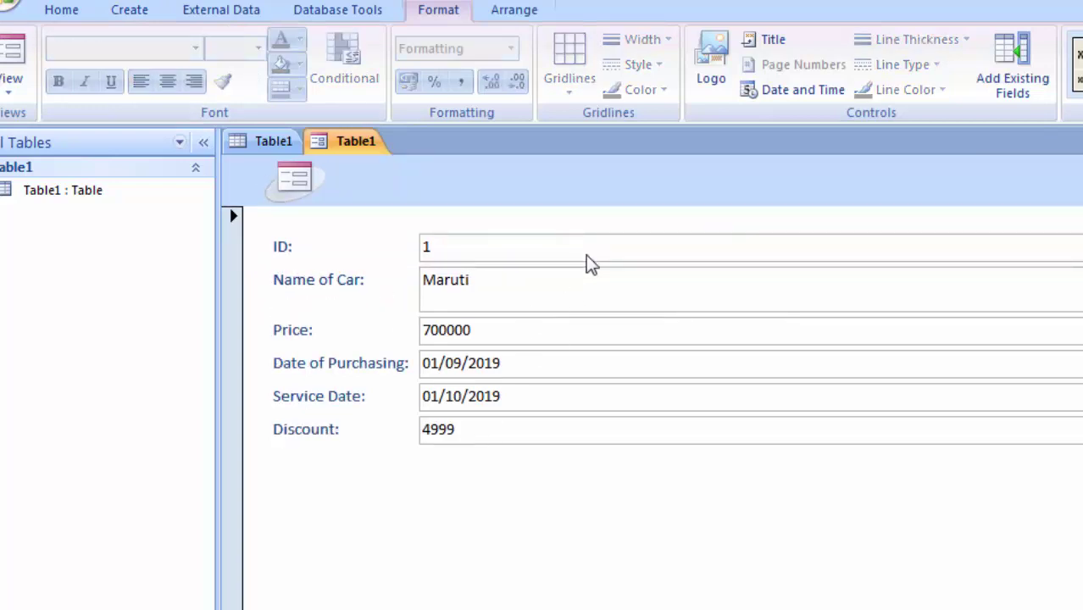
pyautogui.click(414, 173)
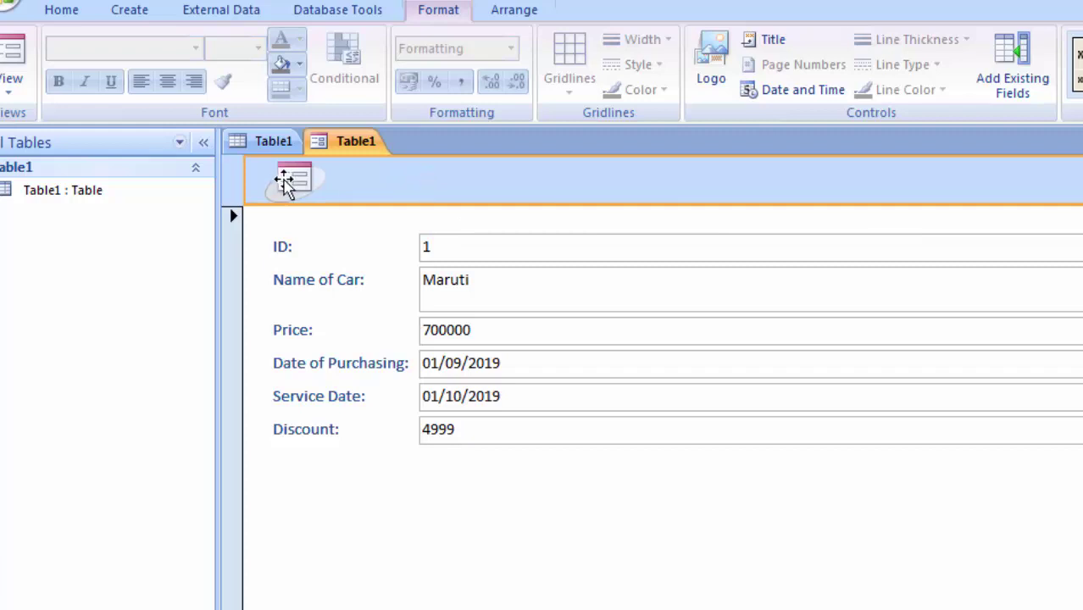
pyautogui.hotkey('ctrl', 'z')
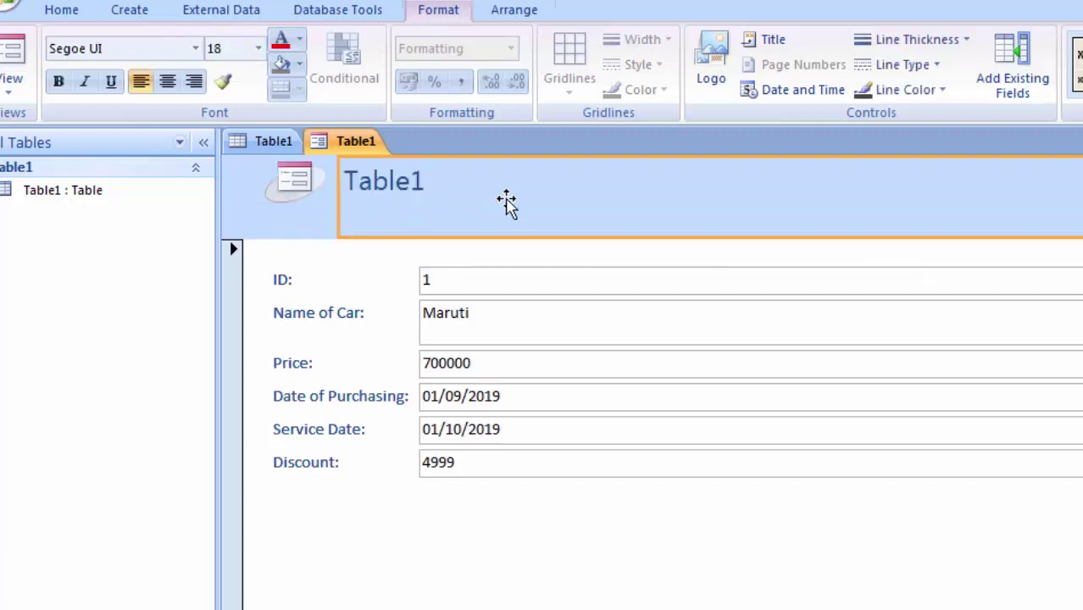
# Replace the header title Table1 with 'Maruti Database'
pyautogui.doubleClick(429, 186)
pyautogui.press('Delete')
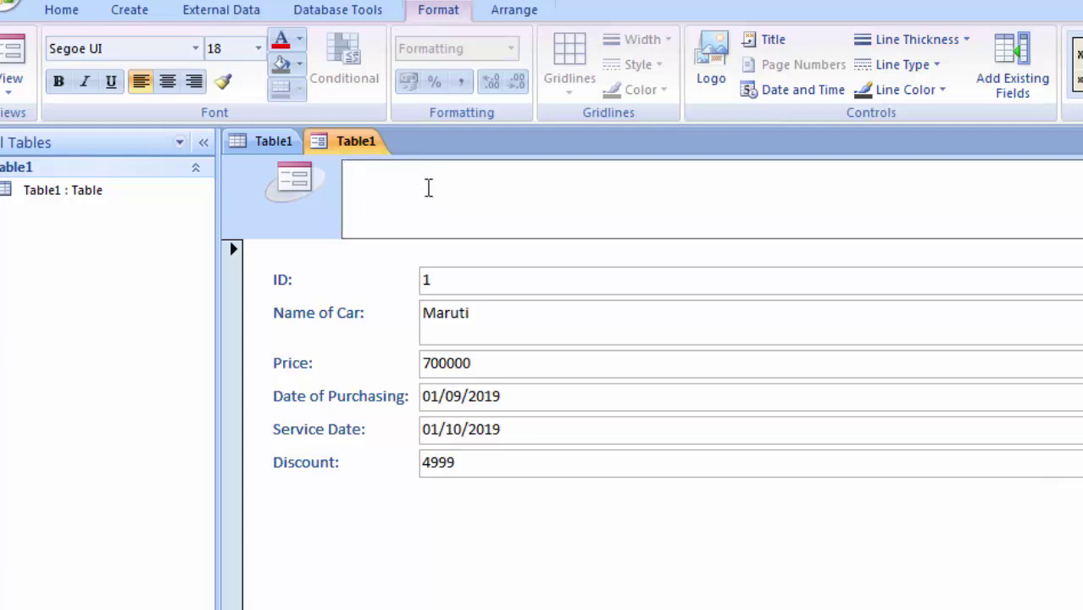
pyautogui.write('Maru')
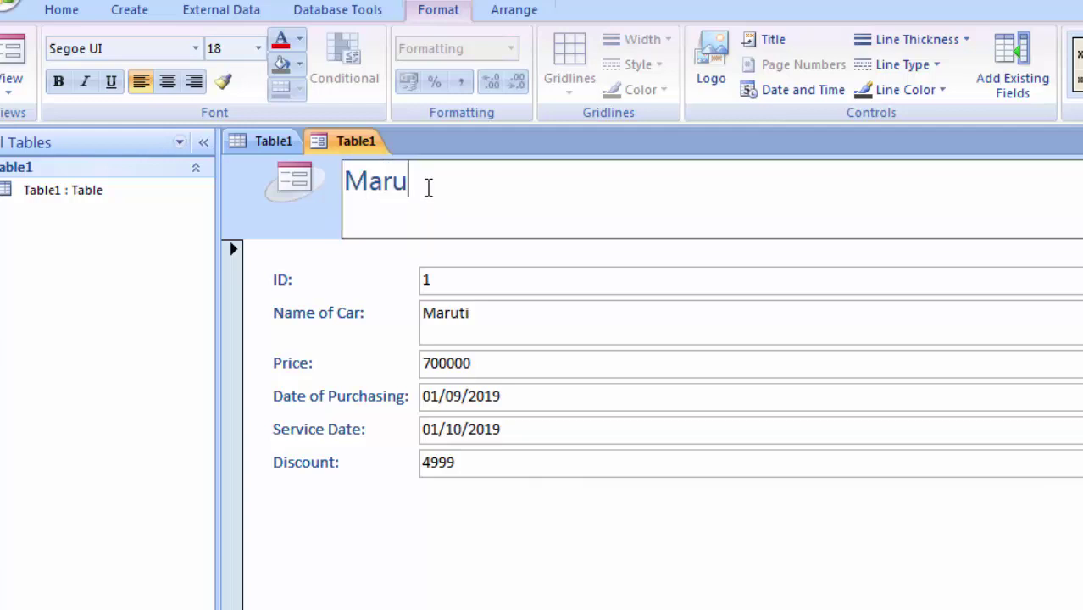
pyautogui.write('ti')
pyautogui.write(' Datab')
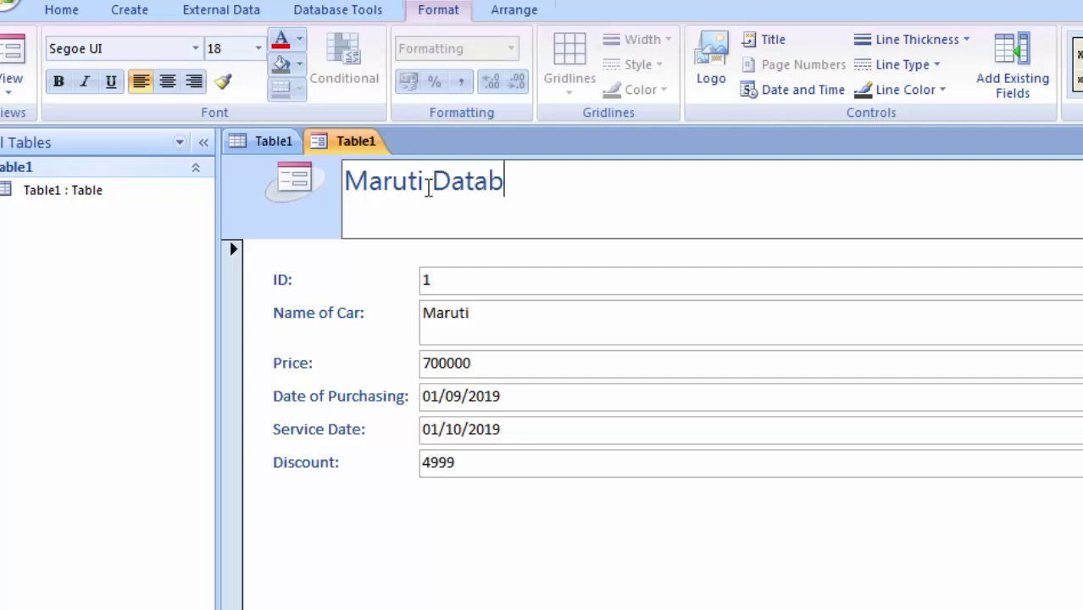
pyautogui.write('ase')
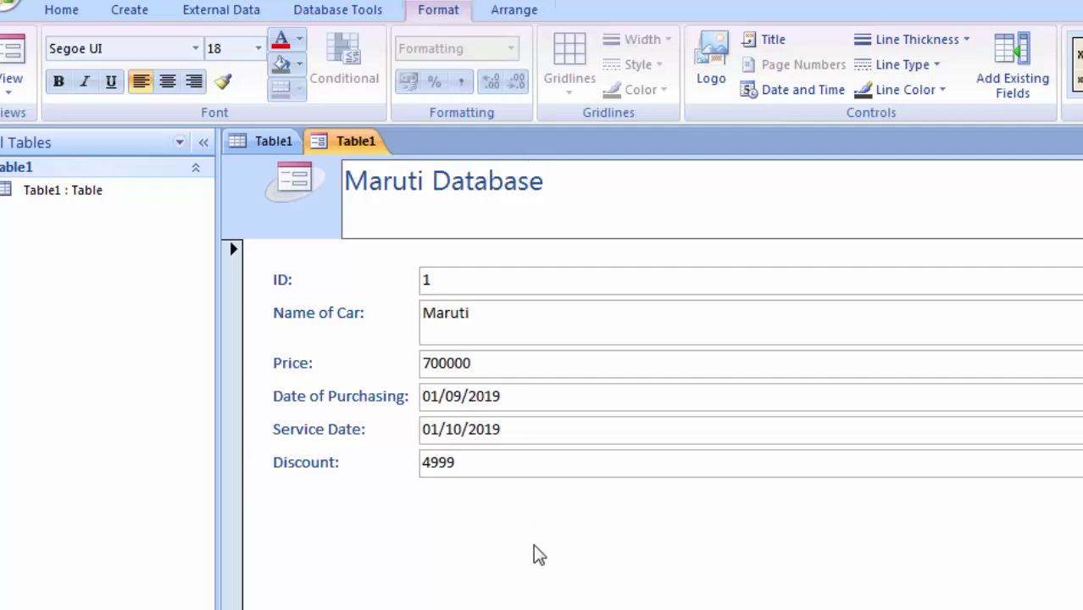
pyautogui.click(543, 551)
# Fill the form header section with light green
pyautogui.click(629, 207)
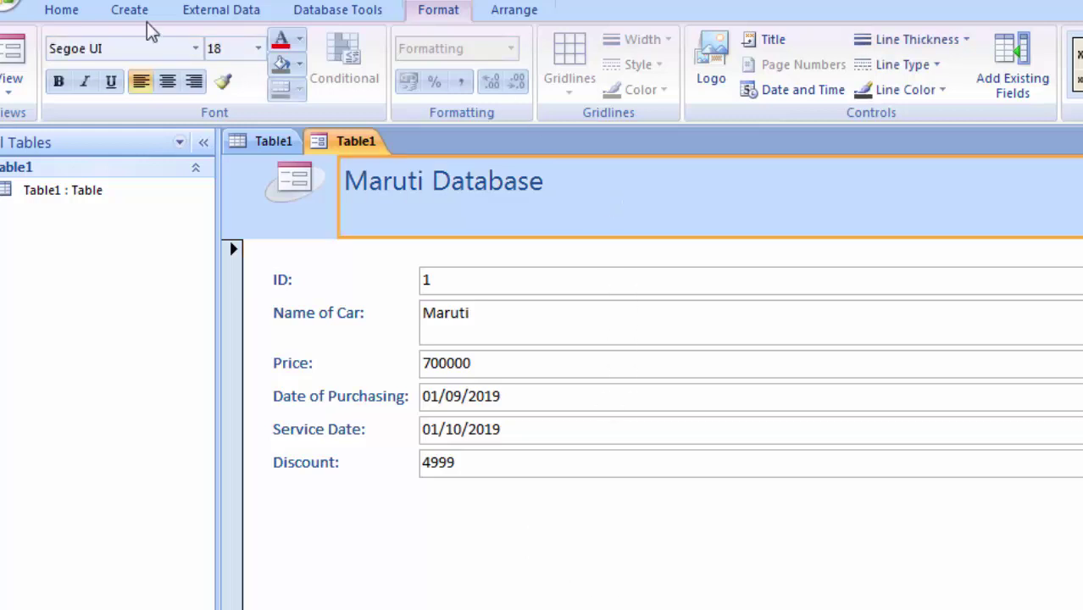
pyautogui.click(299, 65)
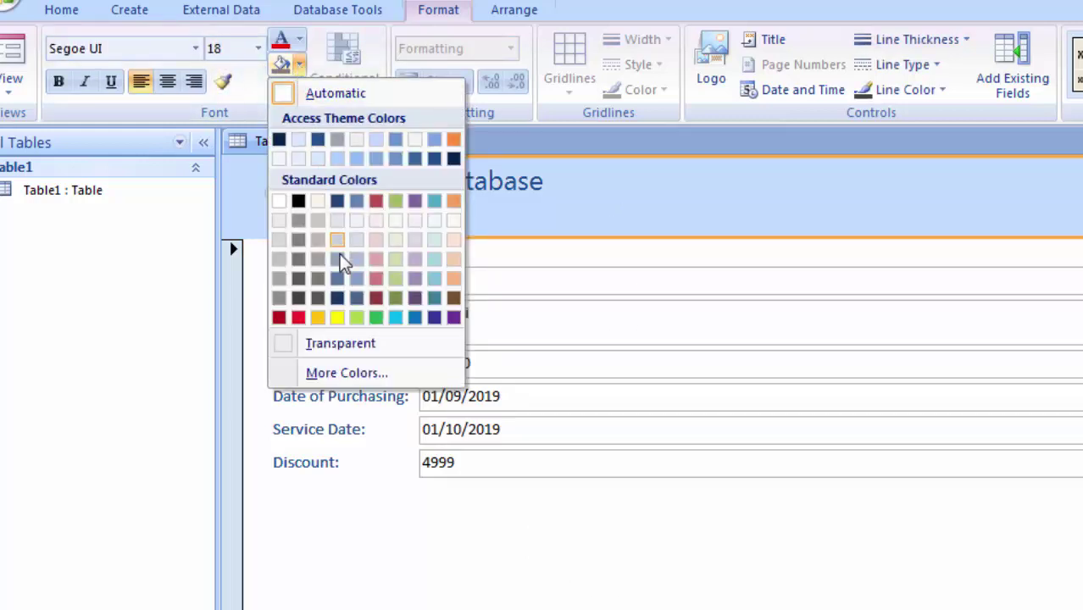
pyautogui.click(357, 318)
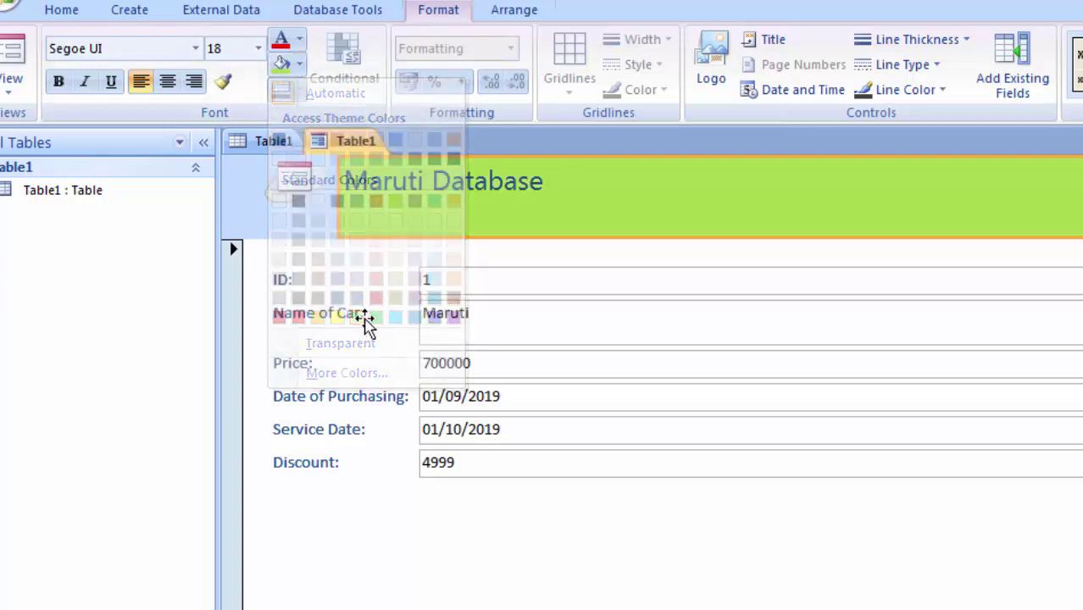
# Make the entire 'Maruti Database' title text bold
pyautogui.click(530, 183)
pyautogui.doubleClick(536, 182)
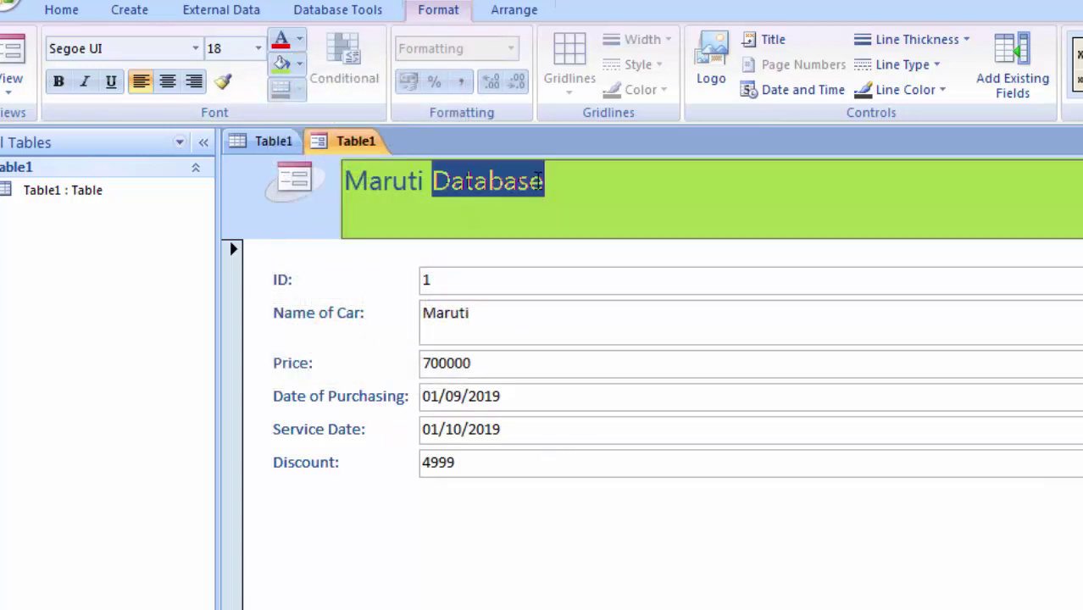
pyautogui.moveTo(545, 181); pyautogui.dragTo(345, 181)
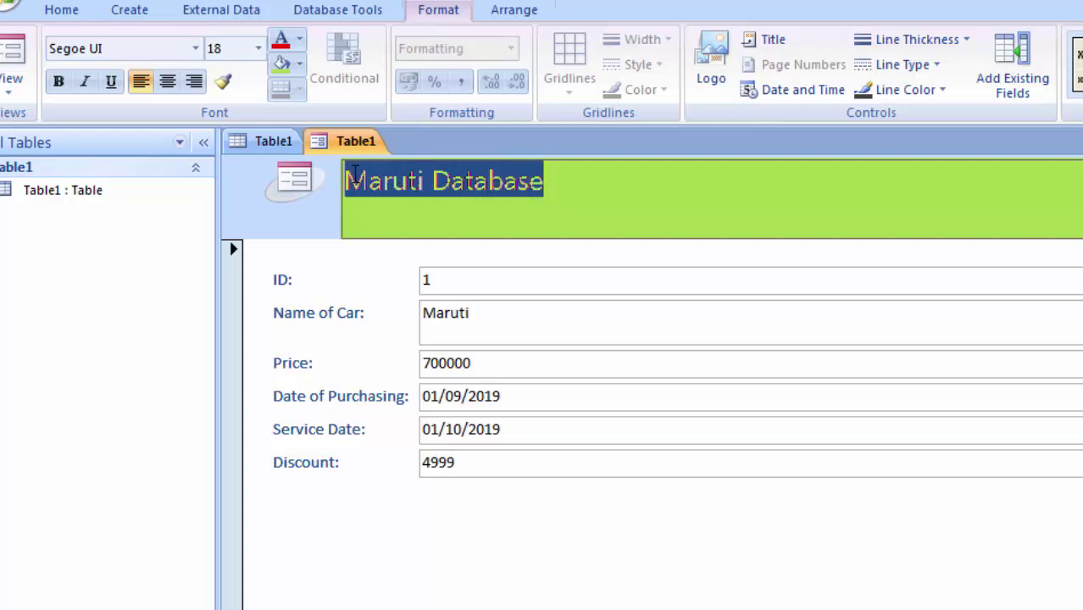
pyautogui.click(59, 81)
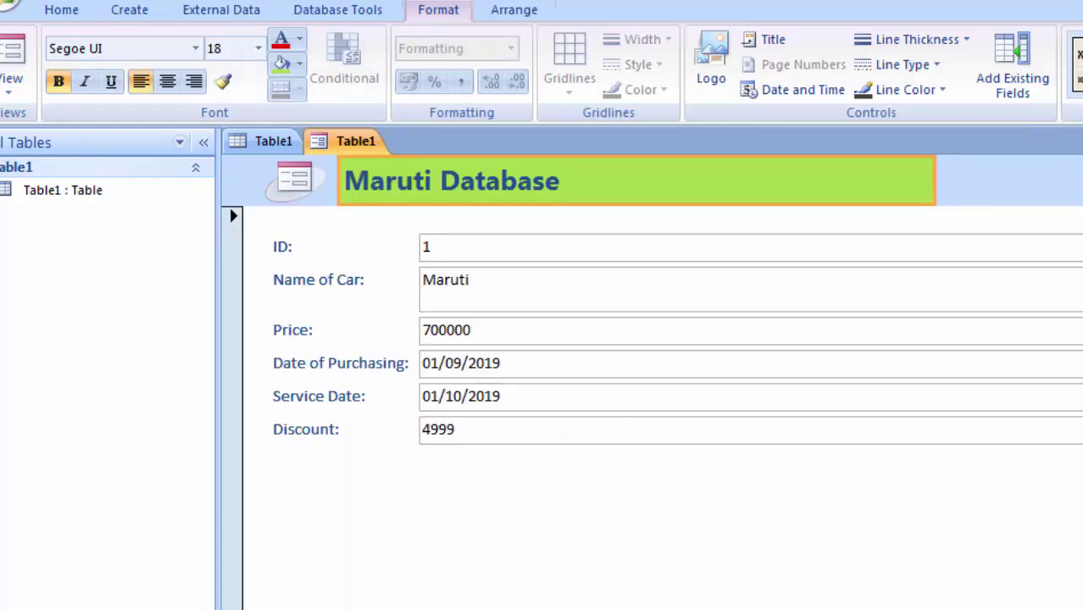
pyautogui.click(1076, 55)
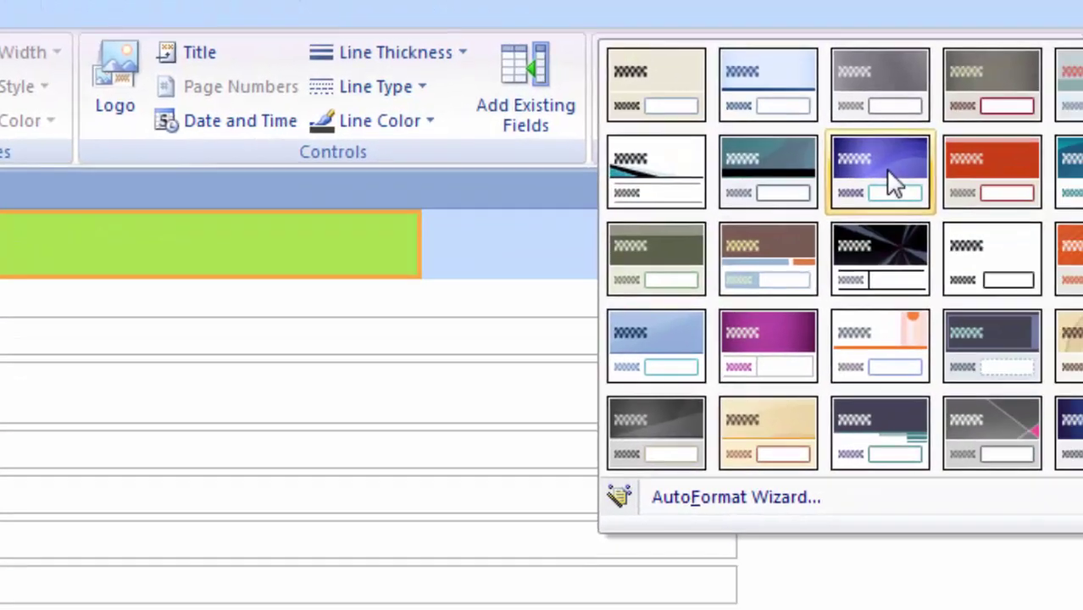
# Restyle the form with the purple AutoFormat, replacing the light green header
pyautogui.click(894, 185)
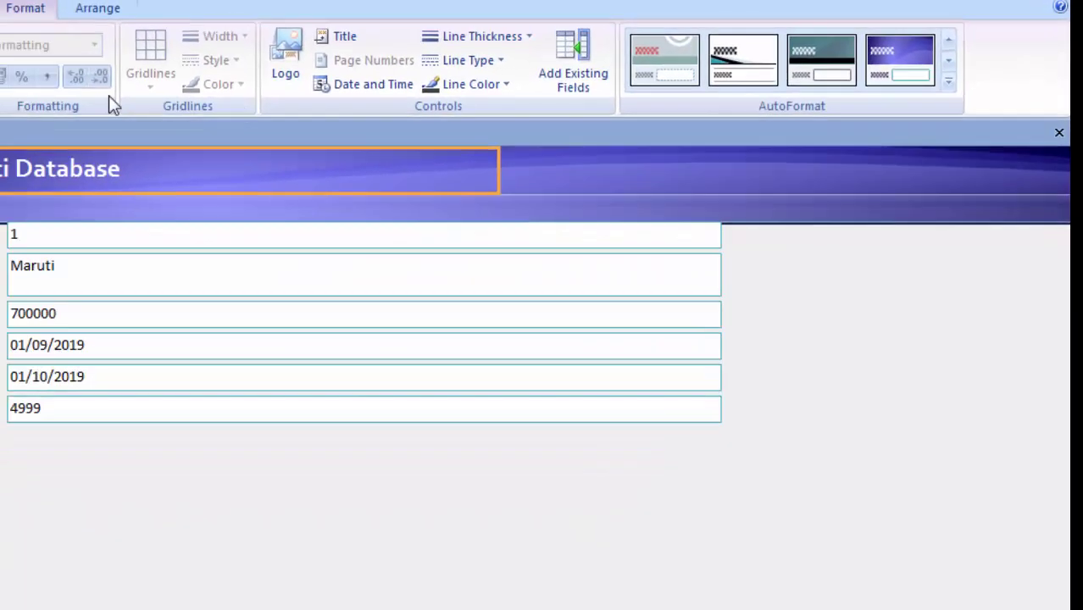